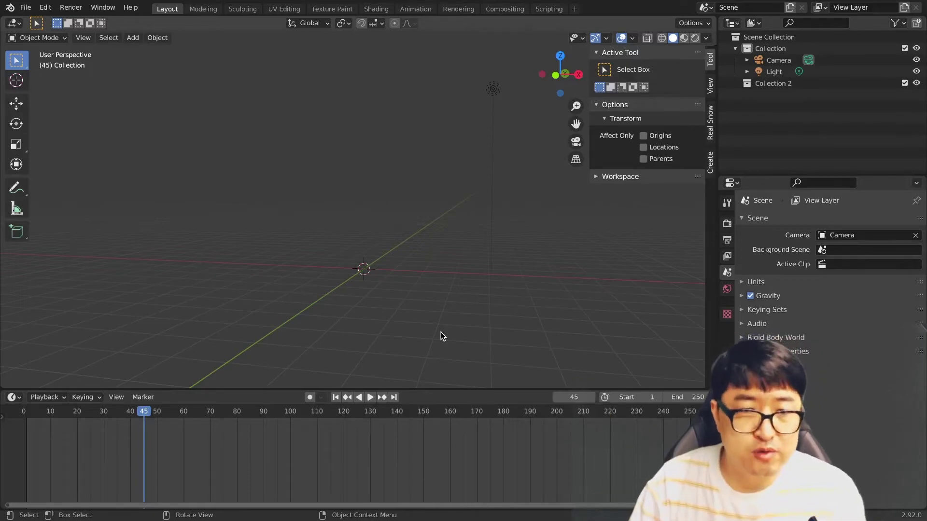
# Search the web for 'fish obj' to find the free low-poly fish on Free3D
pyautogui.press('F11')
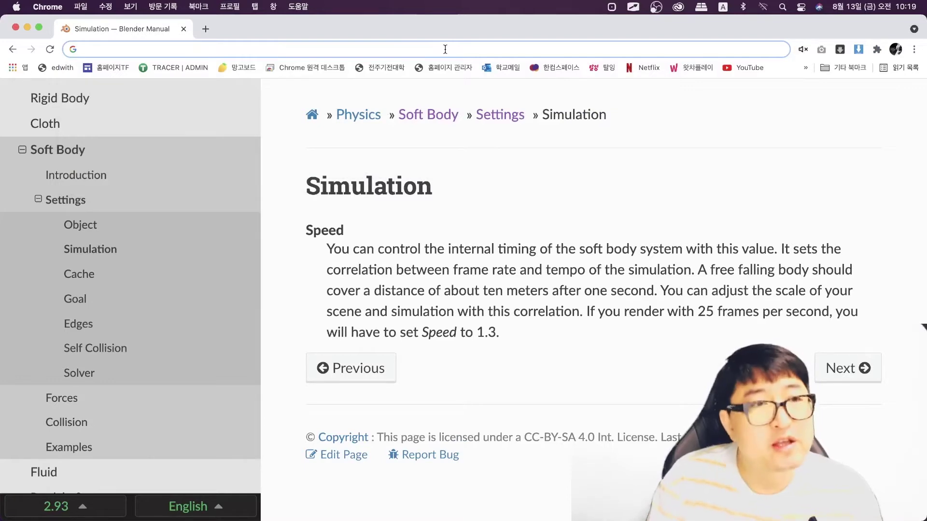
pyautogui.write('fish obj')
pyautogui.press('Return')
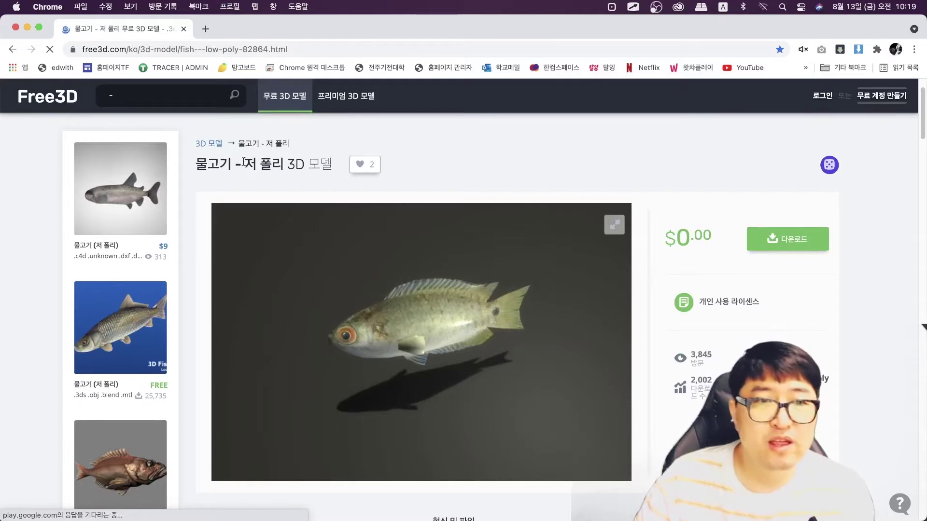
pyautogui.moveTo(286, 165); pyautogui.dragTo(279, 165)
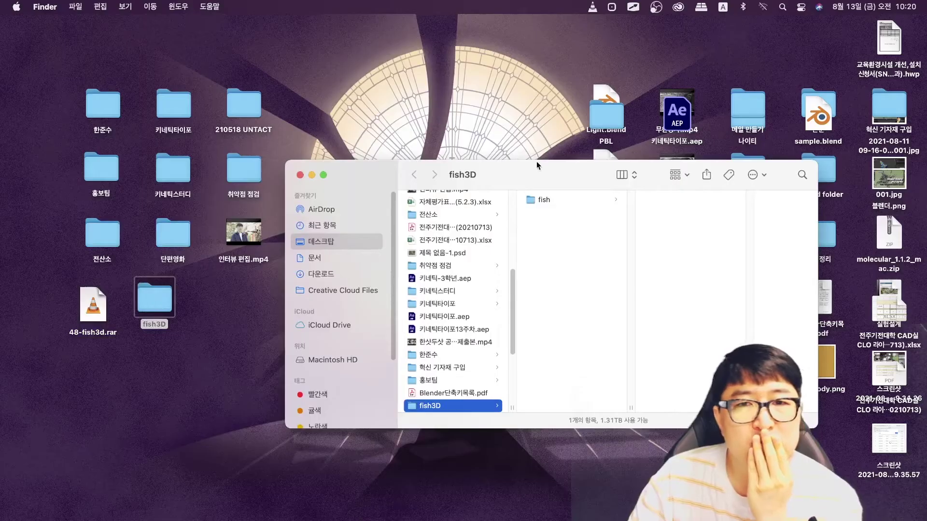
# Browse the extracted fish3D folder down to fish/obj, where fish.obj sits
pyautogui.moveTo(537, 165); pyautogui.dragTo(252, 89)
pyautogui.click(203, 123)
pyautogui.click(322, 136)
pyautogui.click(338, 175)
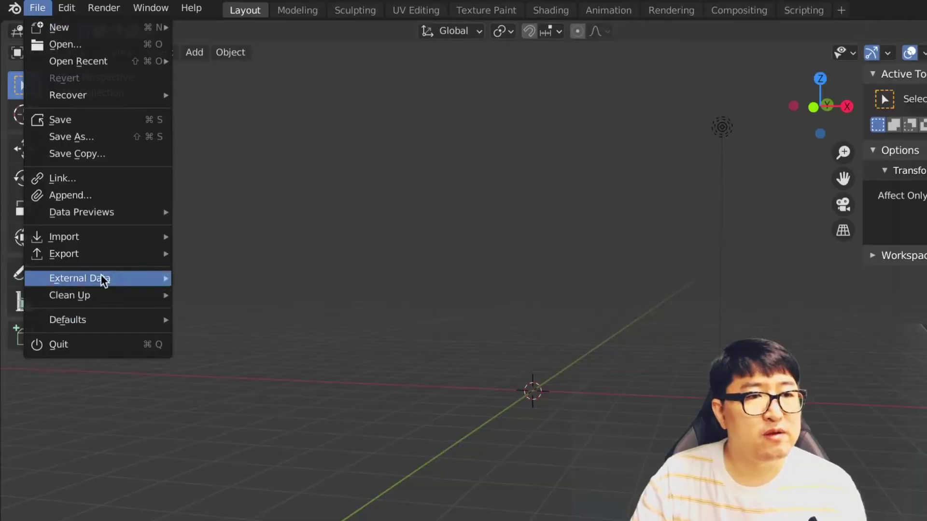
pyautogui.moveTo(64, 237)
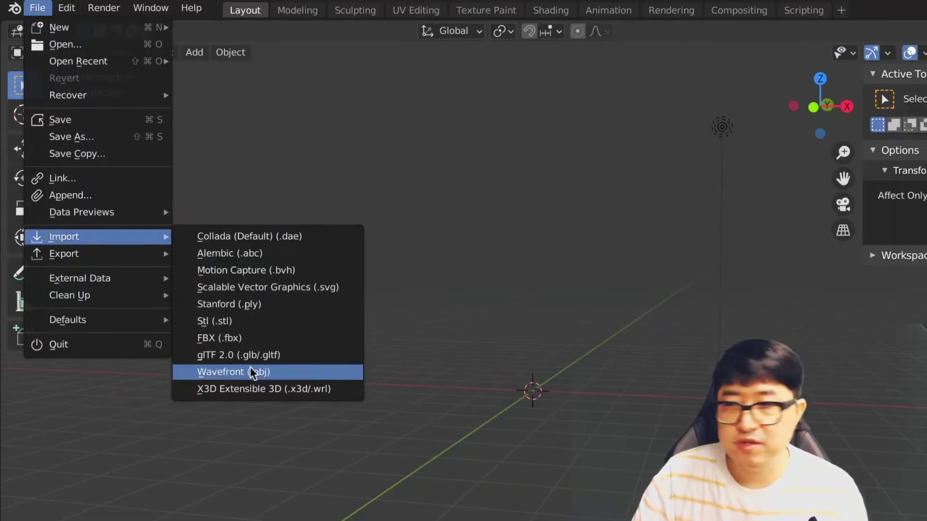
# Import fish.obj from fish3D/fish/obj as a Wavefront OBJ into the scene
pyautogui.click(252, 374)
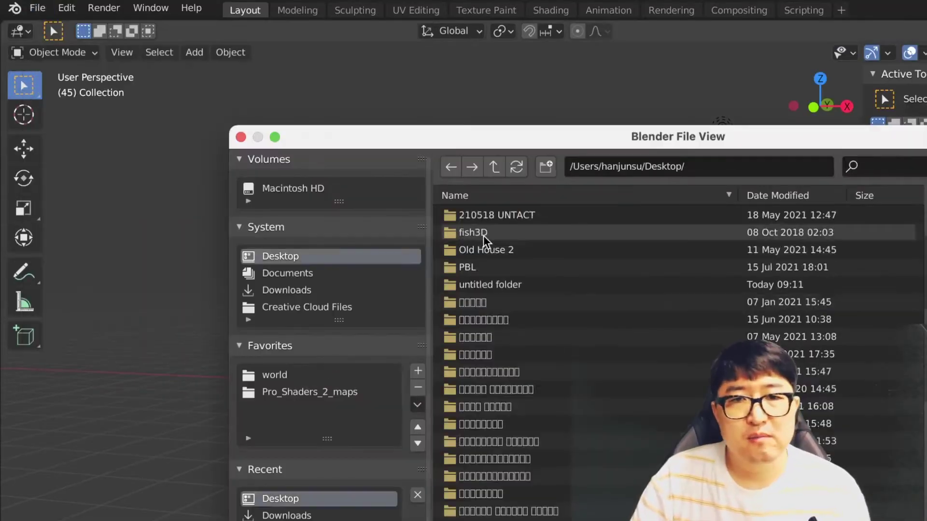
pyautogui.doubleClick(483, 235)
pyautogui.doubleClick(476, 218)
pyautogui.click(470, 266)
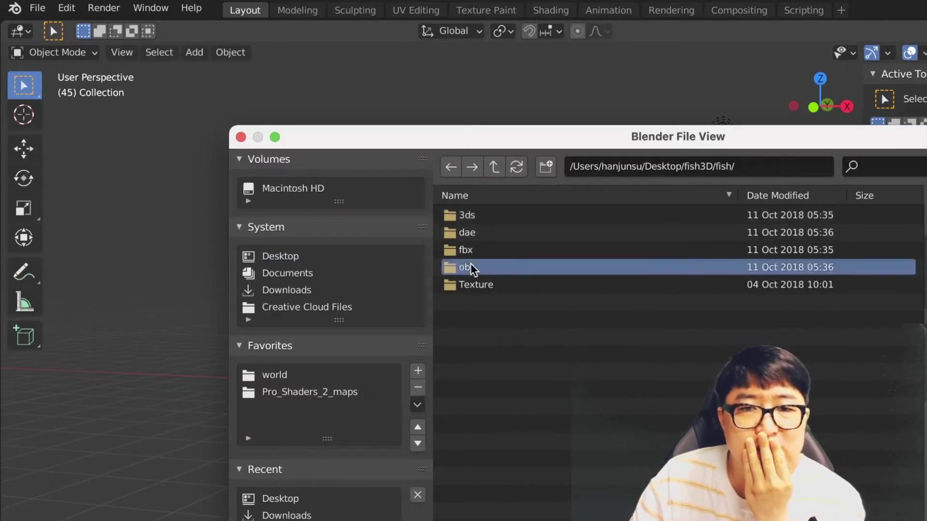
pyautogui.click(482, 234)
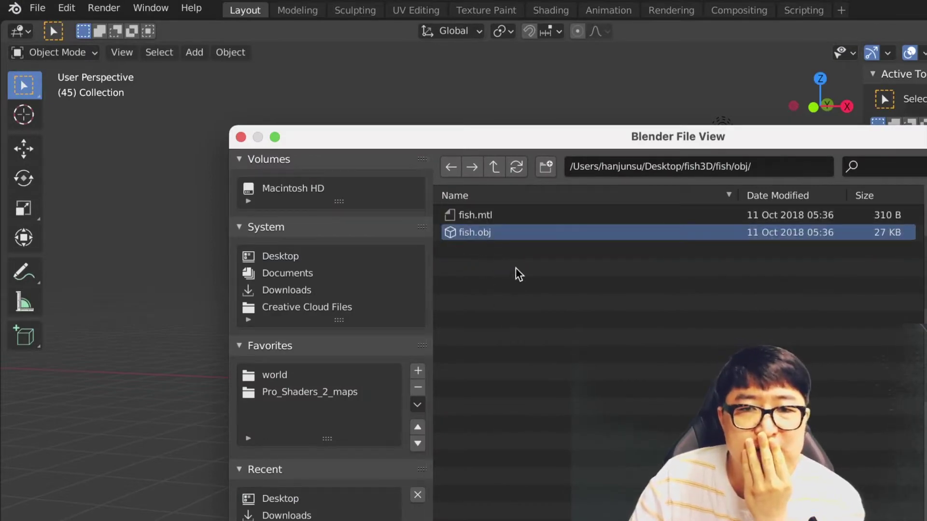
pyautogui.doubleClick(483, 234)
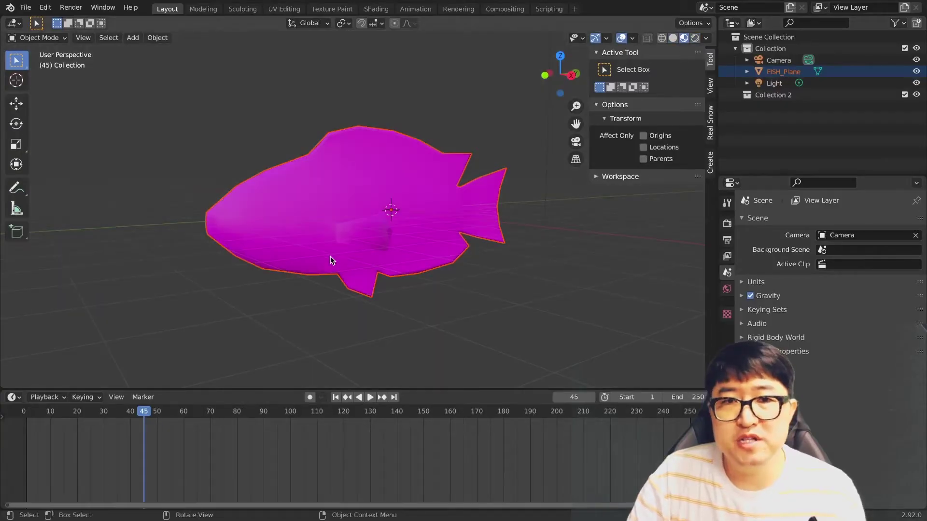
# Orbit to face the fish and enlarge the editor area below the 3D view
pyautogui.moveTo(330, 257)
pyautogui.mouseDown(button='middle')
pyautogui.moveTo(408, 270)
pyautogui.moveTo(476, 251)
pyautogui.moveTo(415, 252)
pyautogui.mouseUp(button='middle')
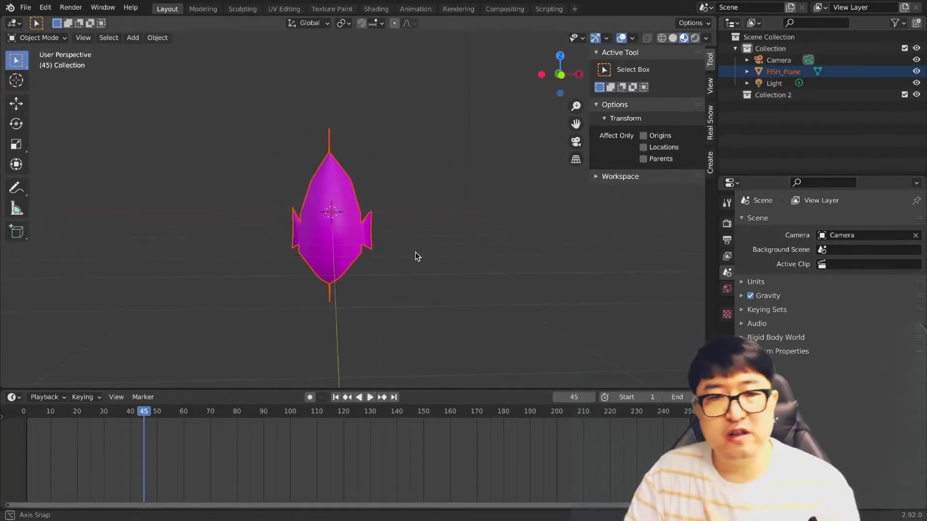
pyautogui.moveTo(284, 388); pyautogui.dragTo(271, 266)
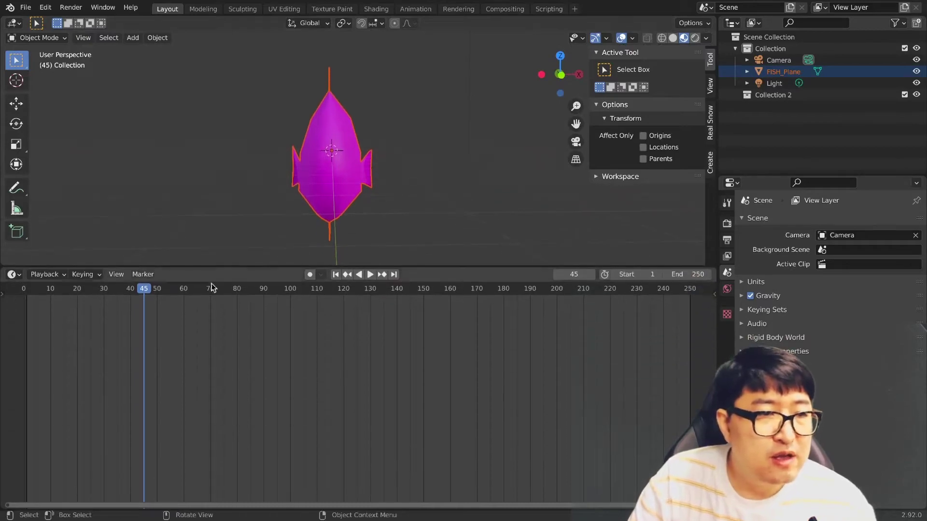
pyautogui.click(14, 274)
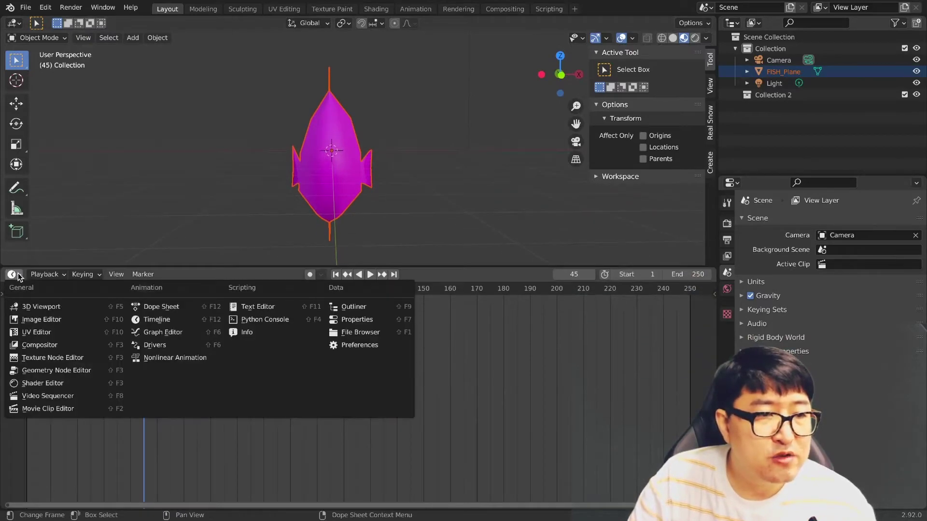
# Switch the timeline to the Shader Editor and load Texture/fish.png into the Image Texture node
pyautogui.click(63, 384)
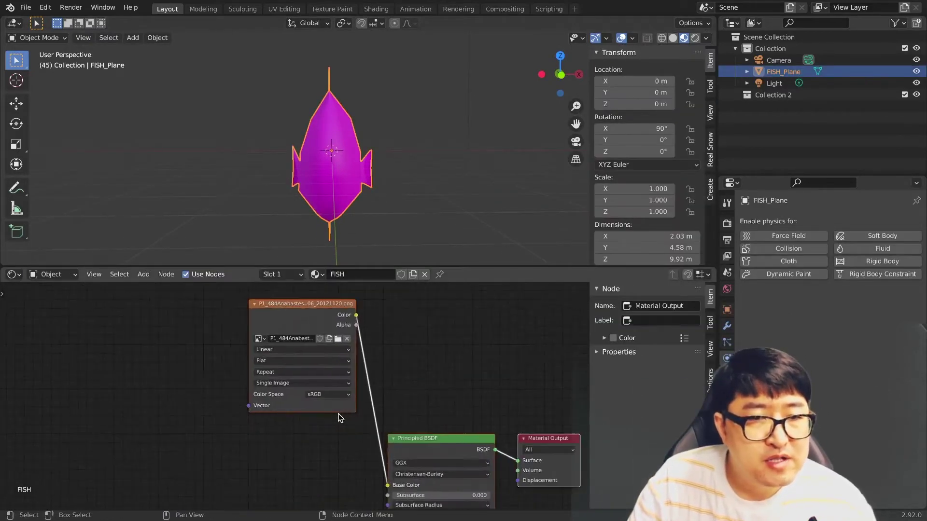
pyautogui.moveTo(355, 416); pyautogui.dragTo(337, 416, button='middle')
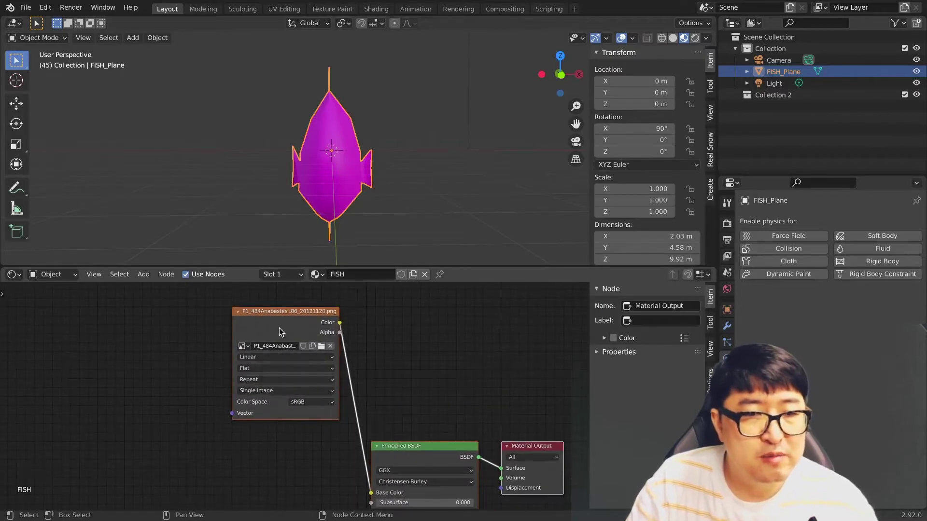
pyautogui.click(319, 346)
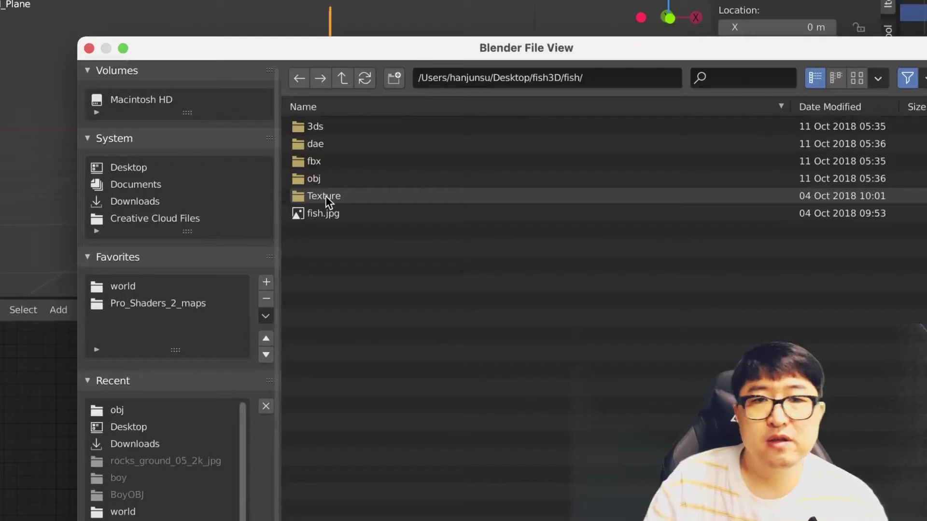
pyautogui.click(326, 196)
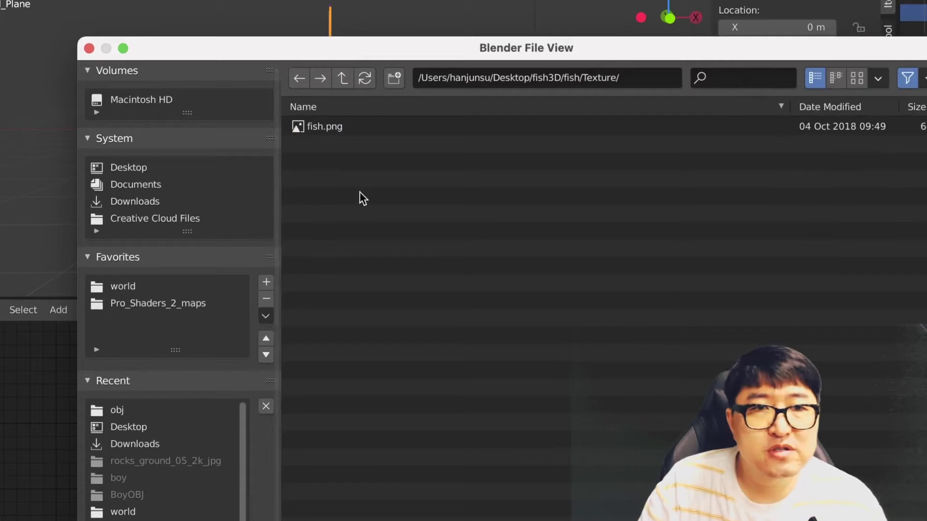
pyautogui.doubleClick(333, 128)
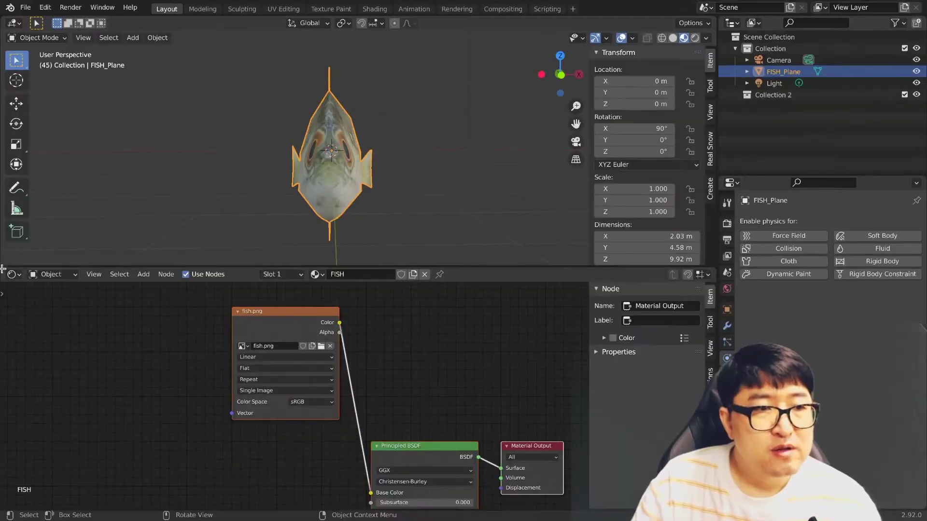
pyautogui.moveTo(273, 255)
pyautogui.mouseDown(button='middle')
pyautogui.moveTo(342, 336)
pyautogui.moveTo(357, 379)
pyautogui.moveTo(340, 349)
pyautogui.moveTo(389, 360)
pyautogui.moveTo(341, 351)
pyautogui.mouseUp(button='middle')
# Switch to Solid shading, enter Edit Mode and use edge select mode
pyautogui.press('z')
pyautogui.press('Tab')
pyautogui.moveTo(452, 388)
pyautogui.mouseDown(button='middle')
pyautogui.moveTo(440, 393)
pyautogui.moveTo(517, 397)
pyautogui.mouseUp(button='middle')
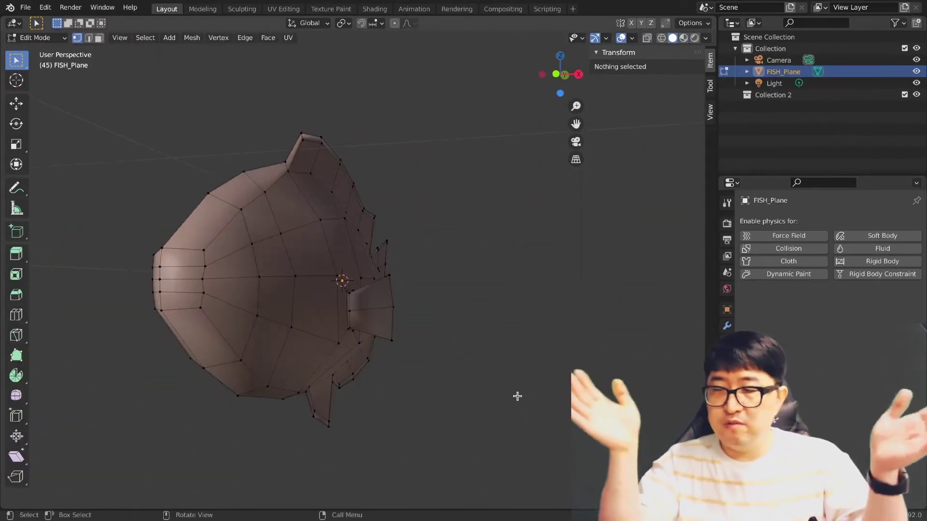
pyautogui.moveTo(432, 363)
pyautogui.mouseDown(button='middle')
pyautogui.moveTo(304, 378)
pyautogui.moveTo(327, 455)
pyautogui.moveTo(303, 398)
pyautogui.moveTo(240, 353)
pyautogui.moveTo(337, 355)
pyautogui.mouseUp(button='middle')
pyautogui.press('2')
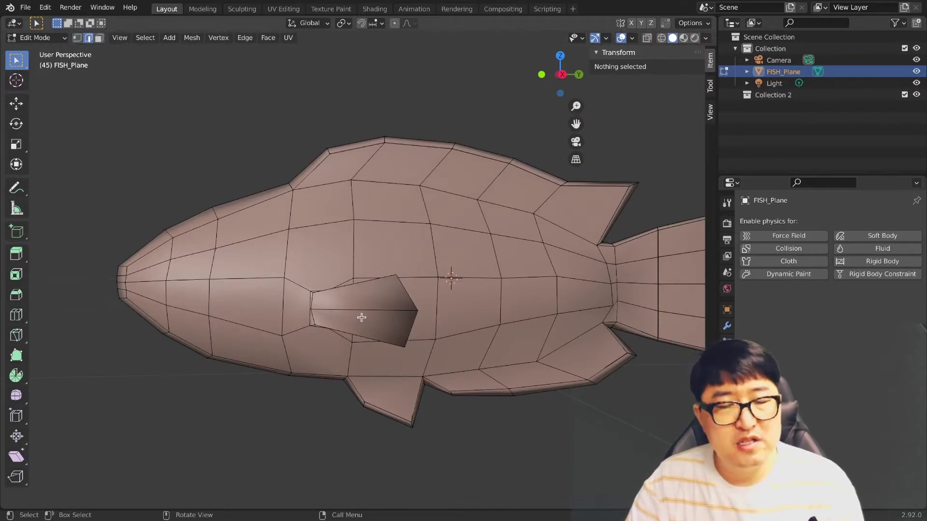
# Add a centred loop cut with 5 cuts across the first side fin
pyautogui.click(363, 313)
pyautogui.scroll(3, 382, 328)
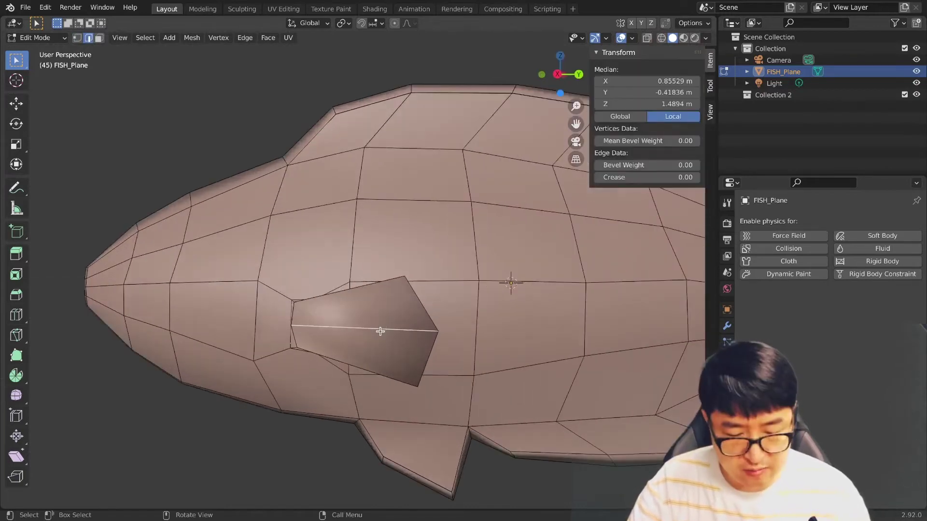
pyautogui.hotkey('ctrl', 'r')
pyautogui.click(345, 325)
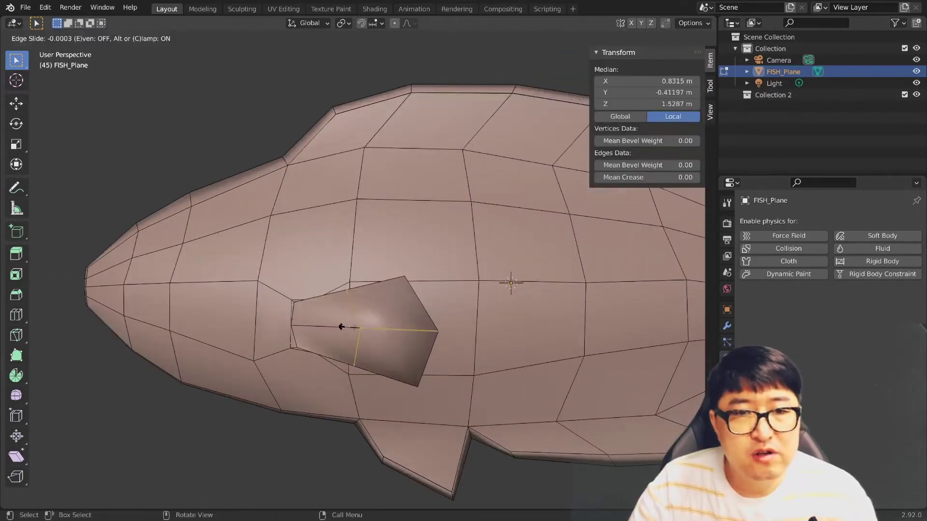
pyautogui.rightClick(358, 335)
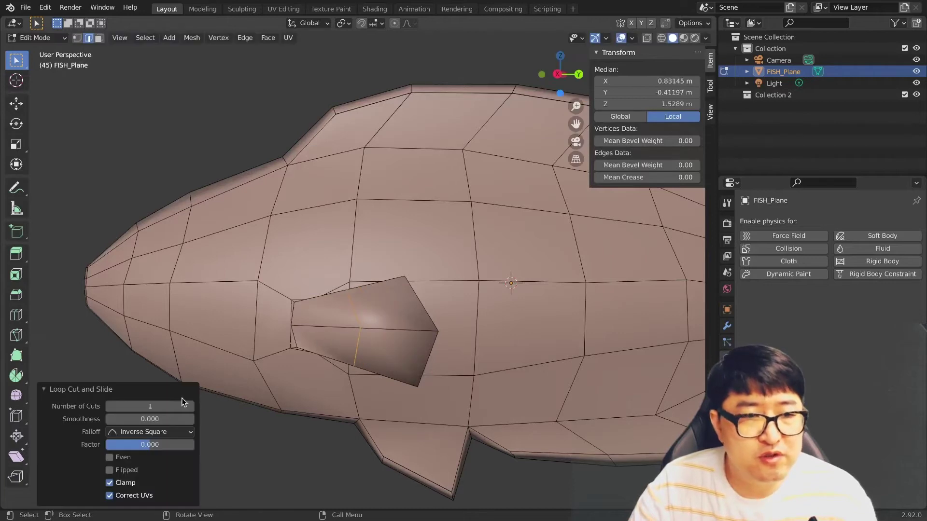
pyautogui.click(189, 407)
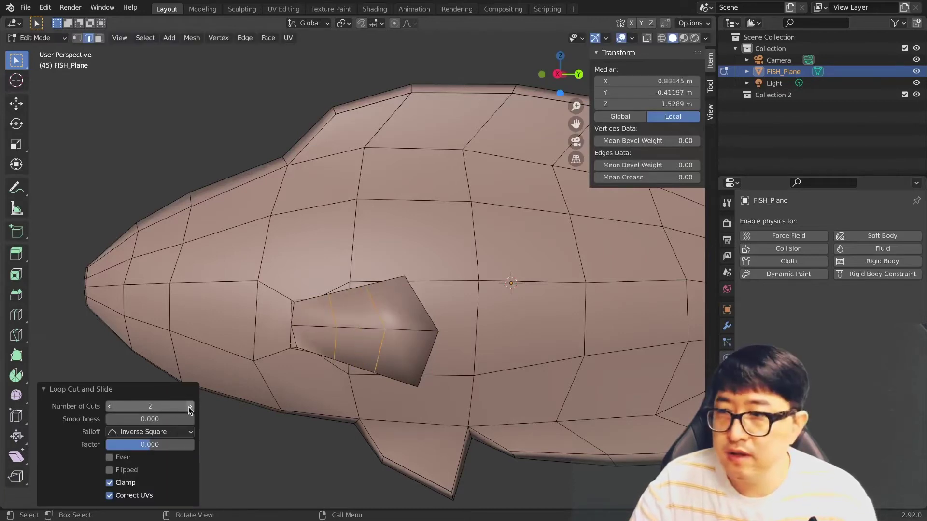
pyautogui.click(188, 407)
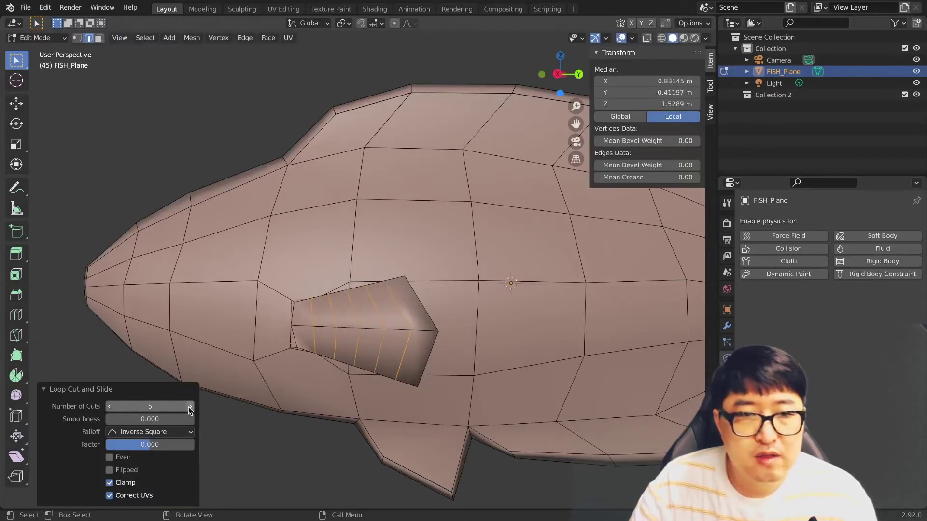
# Add the same centred loop cuts across the other side fin
pyautogui.hotkey('ctrl', 'z')
pyautogui.moveTo(345, 418)
pyautogui.mouseDown(button='middle')
pyautogui.moveTo(513, 407)
pyautogui.moveTo(410, 365)
pyautogui.mouseUp(button='middle')
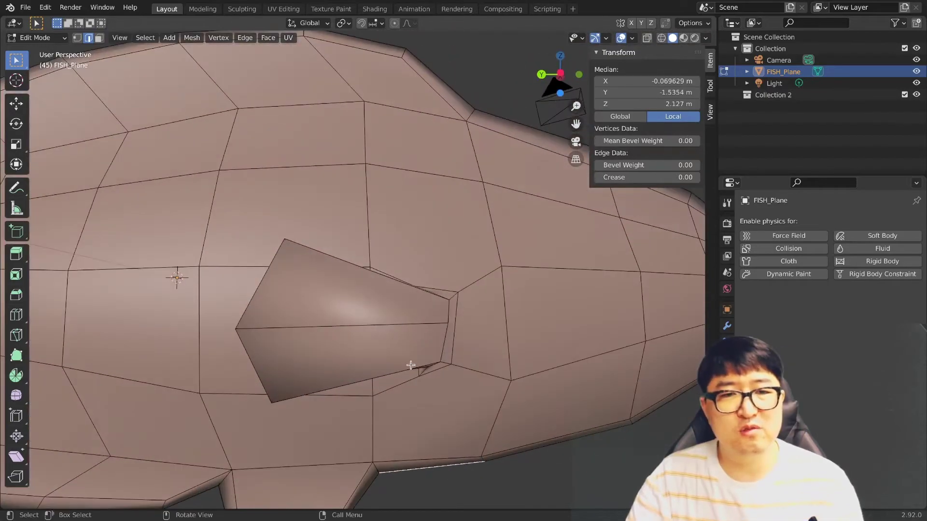
pyautogui.hotkey('ctrl', 'r')
pyautogui.click(362, 325)
pyautogui.rightClick(362, 325)
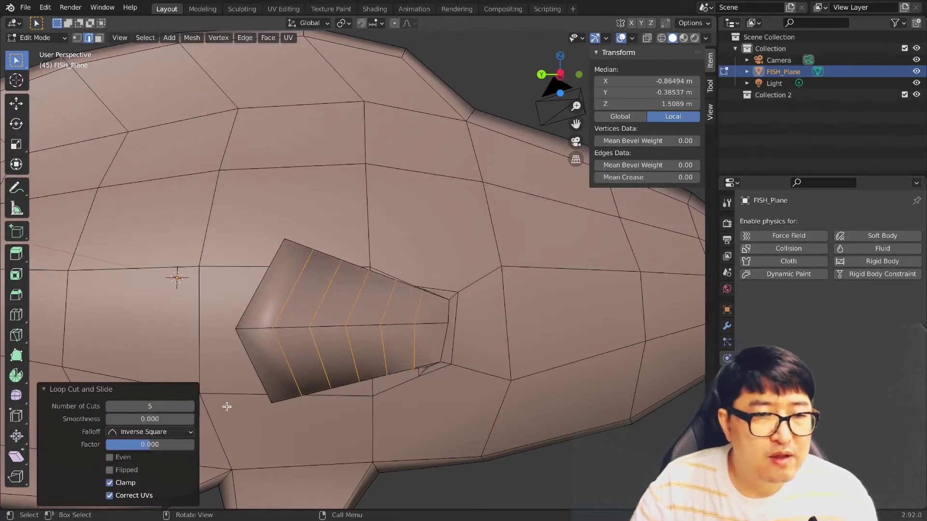
pyautogui.moveTo(227, 406)
pyautogui.mouseDown(button='middle')
pyautogui.moveTo(393, 395)
pyautogui.moveTo(387, 420)
pyautogui.moveTo(497, 420)
pyautogui.mouseUp(button='middle')
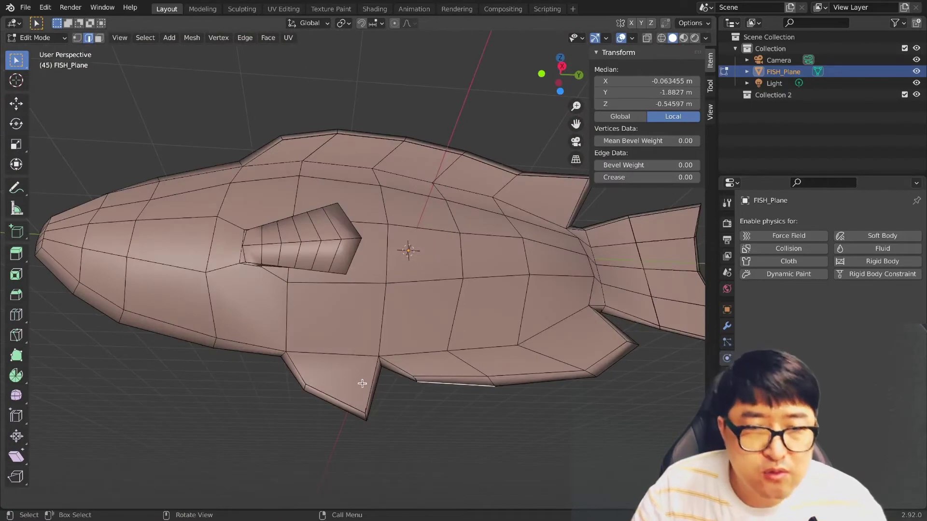
# Add a centred loop cut across the lower fin under the belly
pyautogui.click(373, 373)
pyautogui.scroll(2, 386, 400)
pyautogui.scroll(1, 395, 429)
pyautogui.scroll(-2, 381, 425)
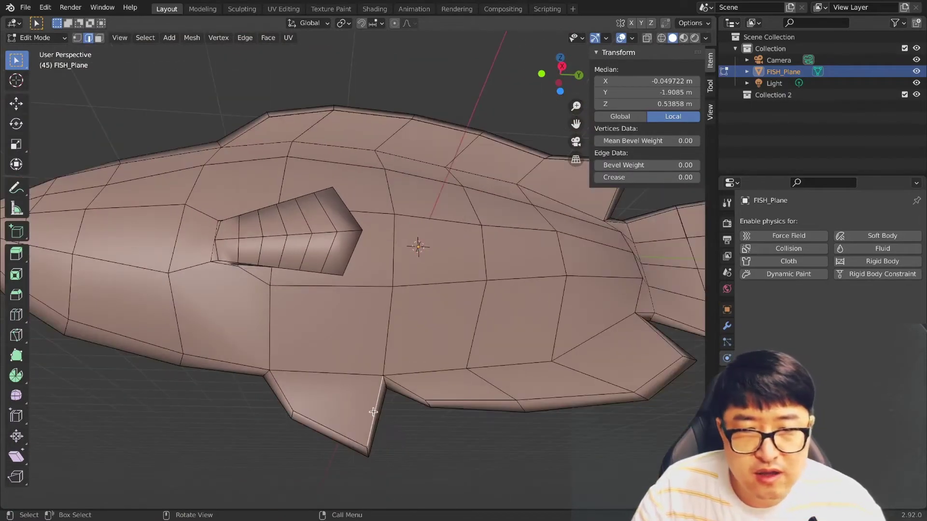
pyautogui.scroll(1, 370, 408)
pyautogui.hotkey('ctrl', 'r')
pyautogui.click(381, 401)
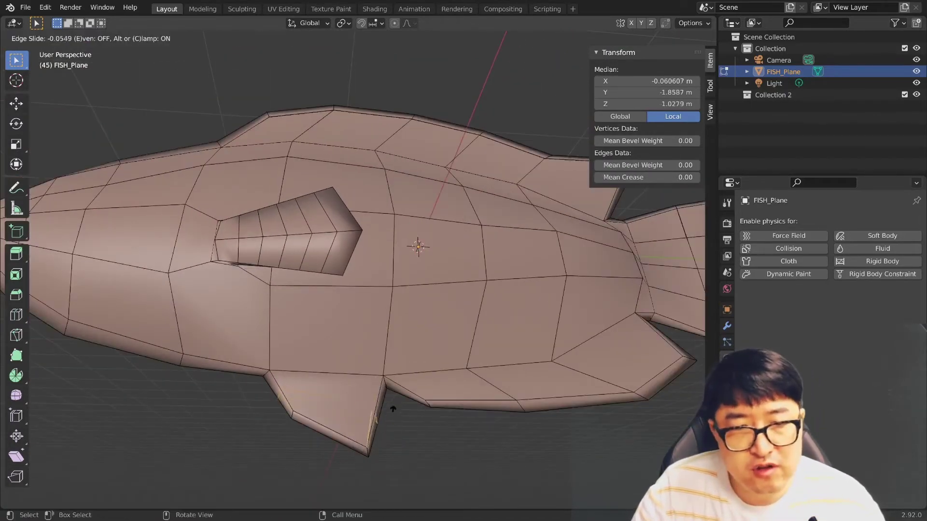
pyautogui.rightClick(403, 424)
pyautogui.moveTo(402, 424)
pyautogui.mouseDown(button='middle')
pyautogui.moveTo(436, 473)
pyautogui.moveTo(449, 293)
pyautogui.moveTo(432, 368)
pyautogui.moveTo(272, 466)
pyautogui.mouseUp(button='middle')
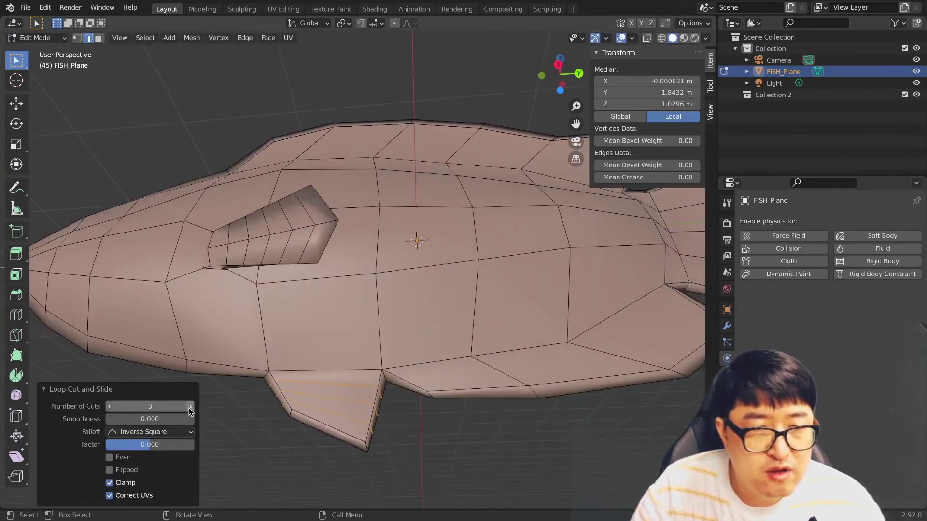
# Add centred loop cuts along the belly and the upper body
pyautogui.moveTo(190, 407); pyautogui.dragTo(434, 337, button='middle')
pyautogui.click(513, 395)
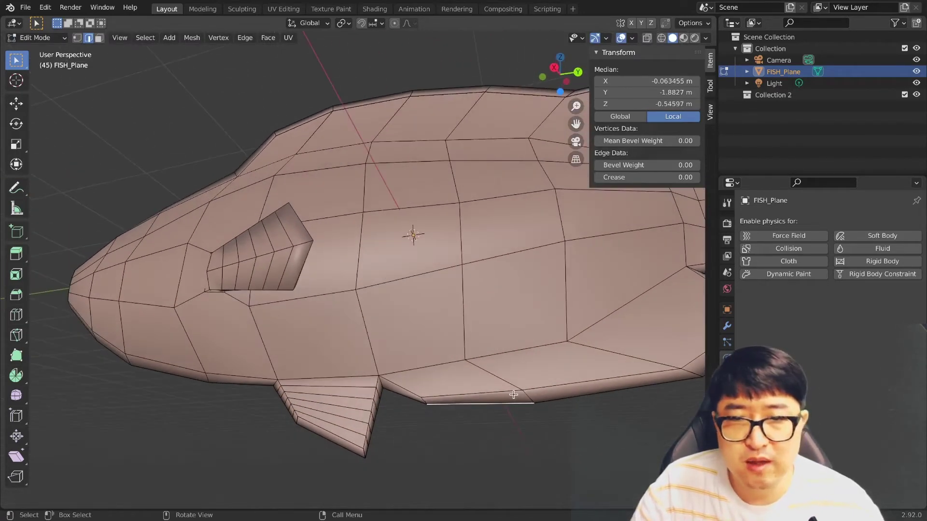
pyautogui.hotkey('ctrl', 'r')
pyautogui.click(504, 381)
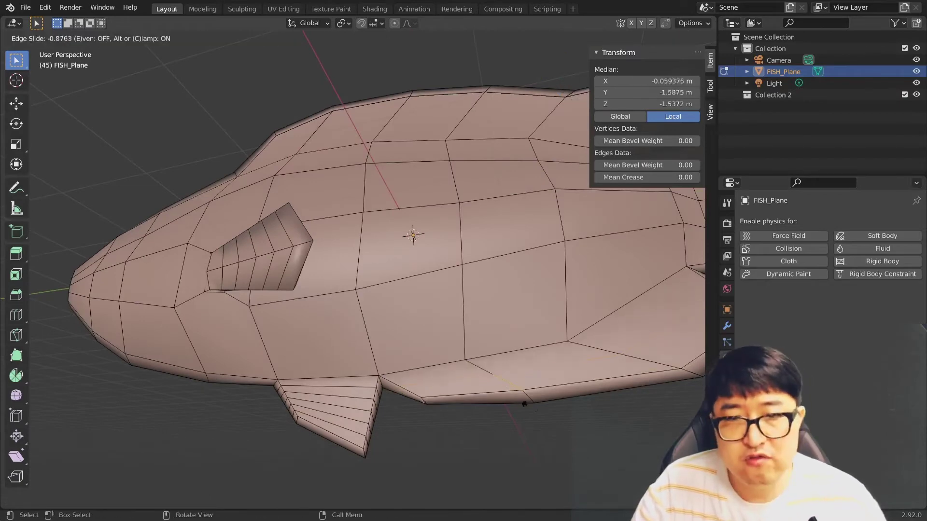
pyautogui.rightClick(515, 385)
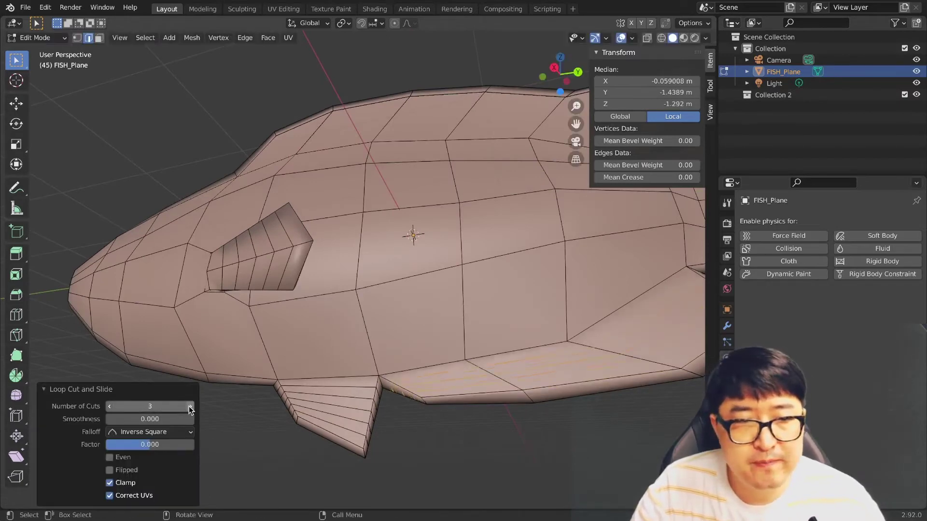
pyautogui.moveTo(189, 410)
pyautogui.mouseDown(button='middle')
pyautogui.moveTo(511, 447)
pyautogui.moveTo(511, 403)
pyautogui.moveTo(442, 200)
pyautogui.mouseUp(button='middle')
pyautogui.click(439, 155)
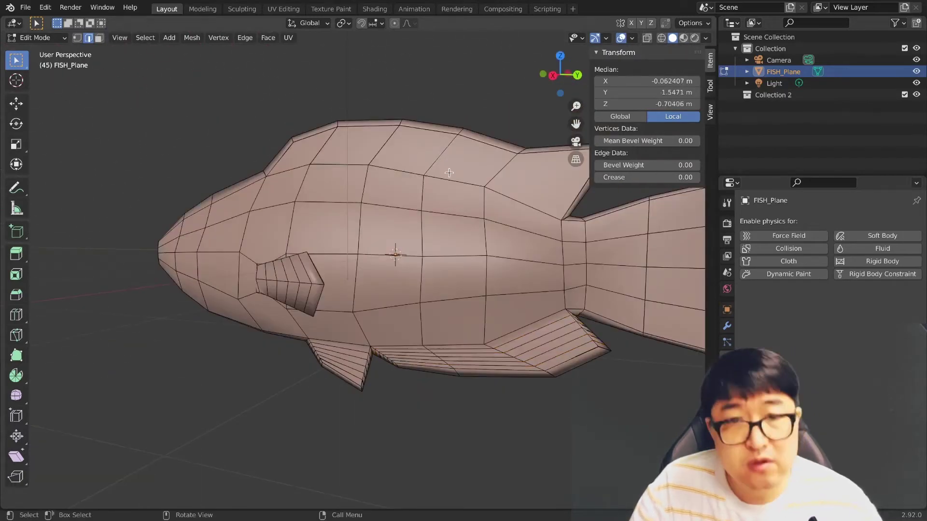
pyautogui.hotkey('ctrl', 'r')
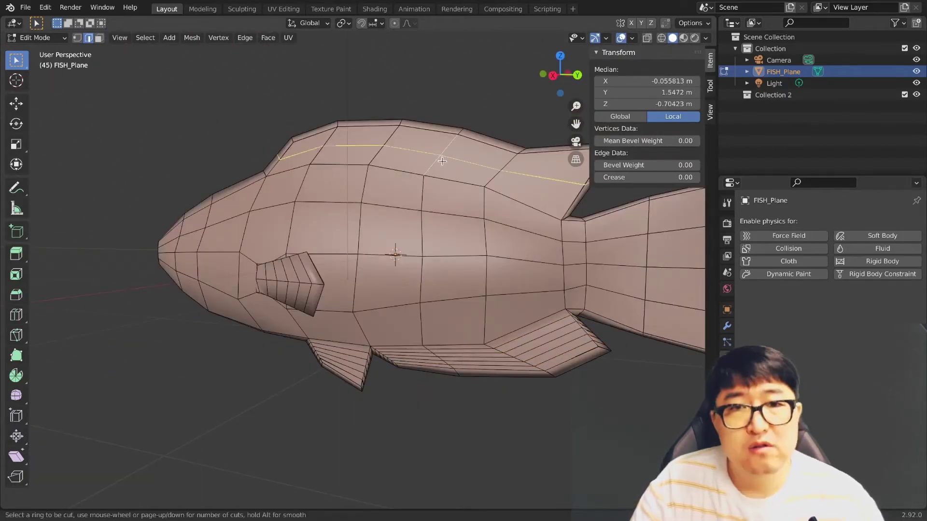
pyautogui.click(441, 164)
pyautogui.rightClick(439, 173)
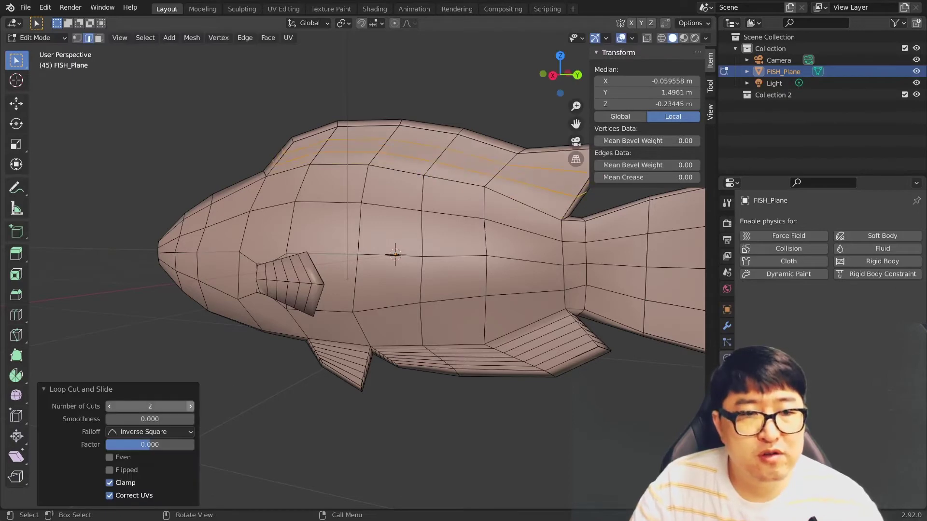
# Add centred loop cuts across the tail, then clear the selection
pyautogui.keyDown('shift'); pyautogui.moveTo(603, 425); pyautogui.dragTo(379, 439, button='middle'); pyautogui.keyUp('shift')
pyautogui.click(345, 351)
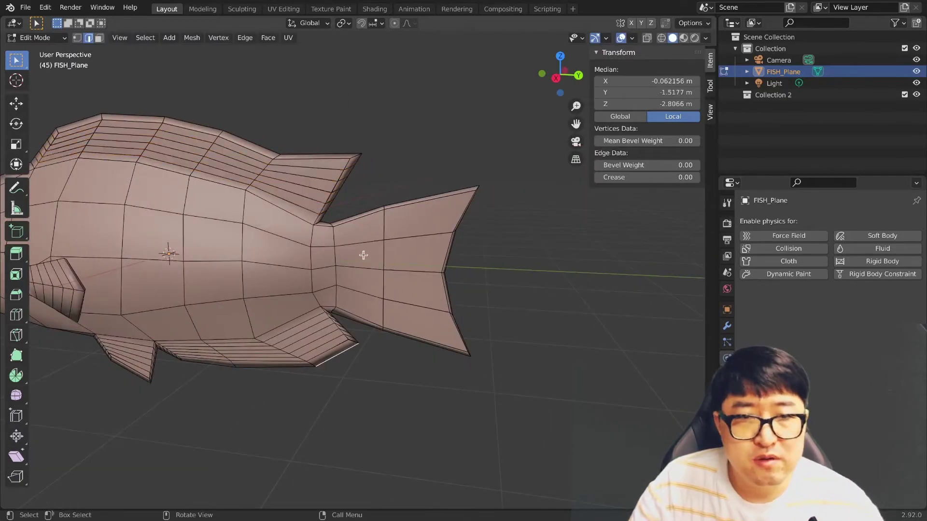
pyautogui.hotkey('ctrl', 'r')
pyautogui.click(365, 268)
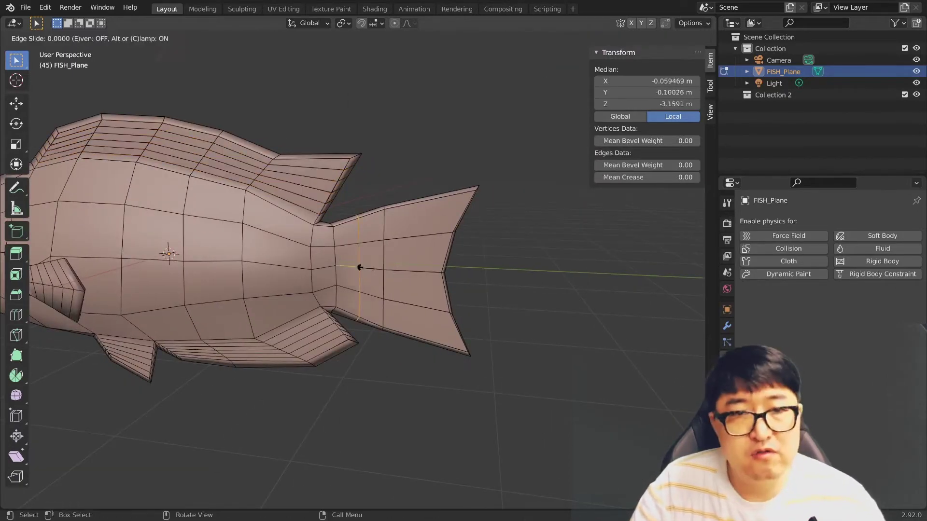
pyautogui.rightClick(384, 270)
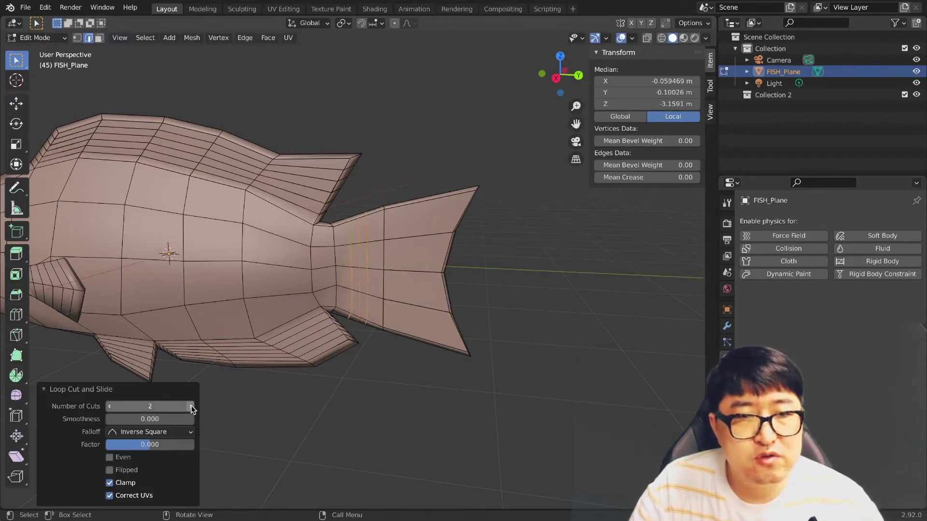
pyautogui.hotkey('ctrl', 'z')
pyautogui.hotkey('ctrl', 'r')
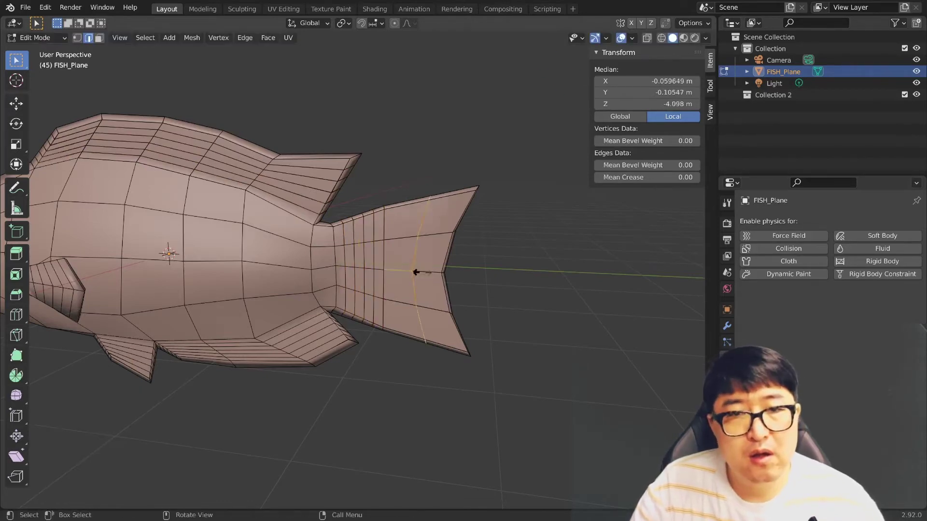
pyautogui.click(418, 271)
pyautogui.rightClick(418, 270)
pyautogui.moveTo(271, 400); pyautogui.dragTo(520, 366, button='middle')
pyautogui.click(382, 392)
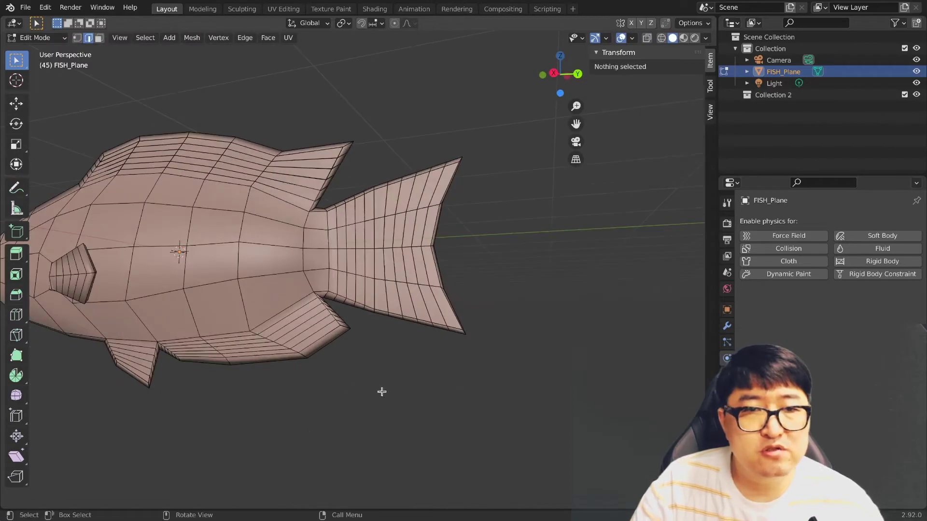
pyautogui.moveTo(211, 366)
pyautogui.keyDown('shift'); pyautogui.mouseDown(button='middle')
pyautogui.moveTo(244, 404)
pyautogui.moveTo(320, 405)
pyautogui.mouseUp(button='middle'); pyautogui.keyUp('shift')
# Clear the seam from the unwanted edge loop at the pectoral fin base
pyautogui.scroll(5, 269, 304)
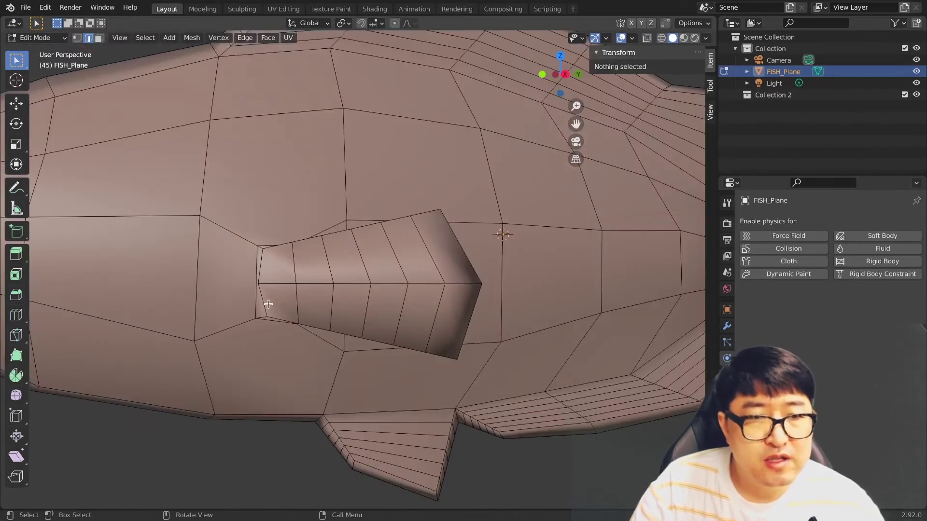
pyautogui.click(262, 299)
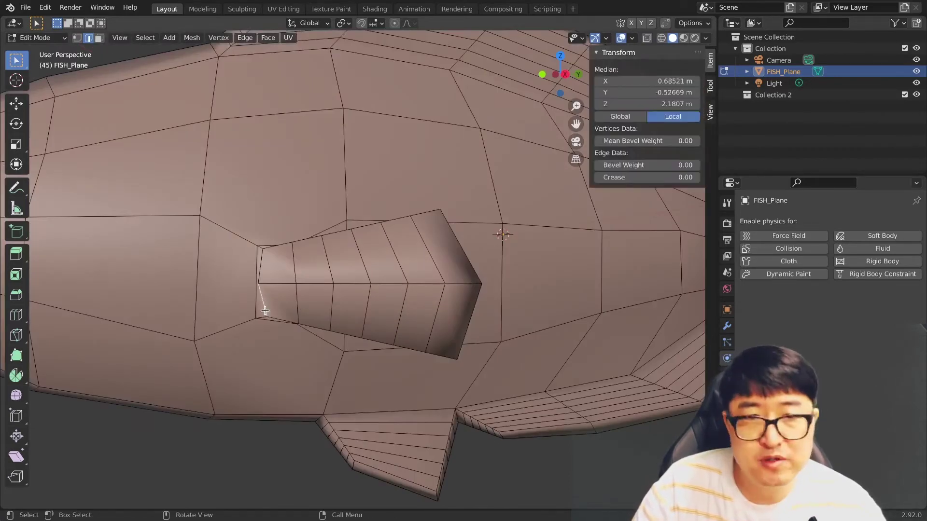
pyautogui.moveTo(322, 362); pyautogui.dragTo(410, 376, button='middle')
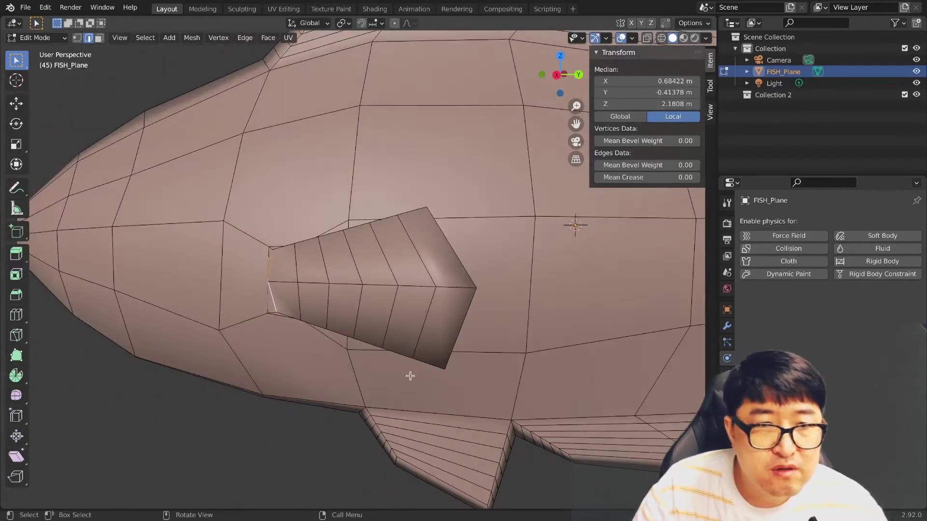
pyautogui.keyDown('alt'); pyautogui.click(295, 270); pyautogui.keyUp('alt')
pyautogui.moveTo(295, 269)
pyautogui.mouseDown(button='middle')
pyautogui.moveTo(296, 369)
pyautogui.moveTo(280, 337)
pyautogui.moveTo(294, 271)
pyautogui.moveTo(314, 260)
pyautogui.moveTo(365, 297)
pyautogui.mouseUp(button='middle')
pyautogui.rightClick(302, 294)
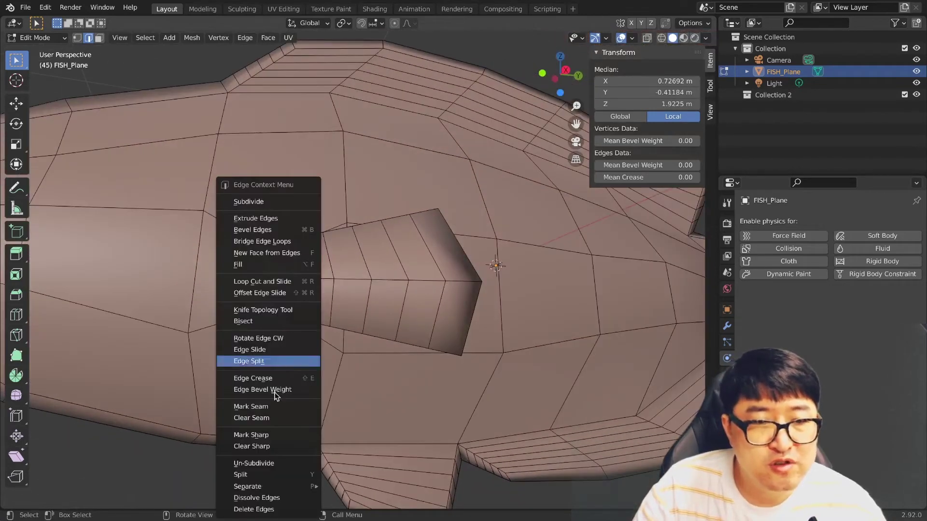
pyautogui.click(278, 417)
# Mark the edge loop at the pectoral fin base as a seam
pyautogui.click(270, 338)
pyautogui.scroll(-3, 238, 444)
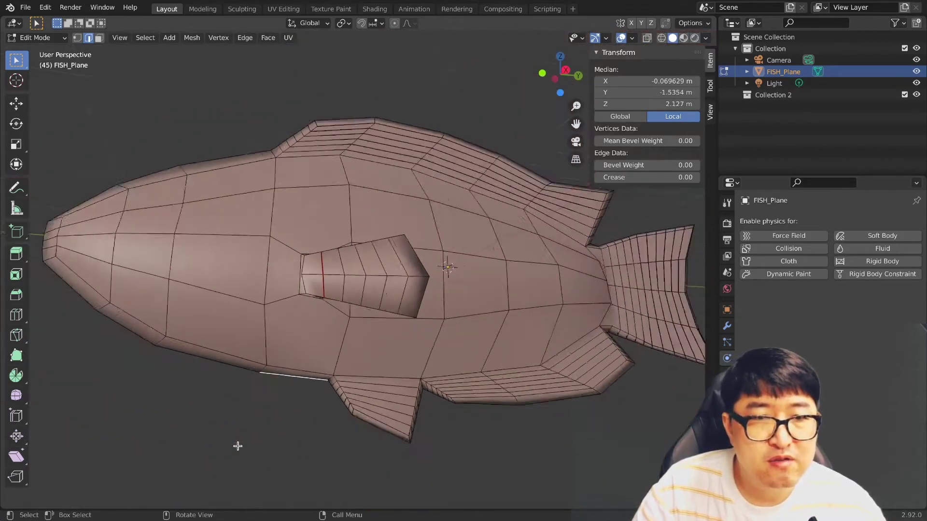
pyautogui.scroll(-2, 234, 420)
pyautogui.moveTo(233, 420)
pyautogui.mouseDown(button='middle')
pyautogui.moveTo(307, 365)
pyautogui.moveTo(399, 378)
pyautogui.mouseUp(button='middle')
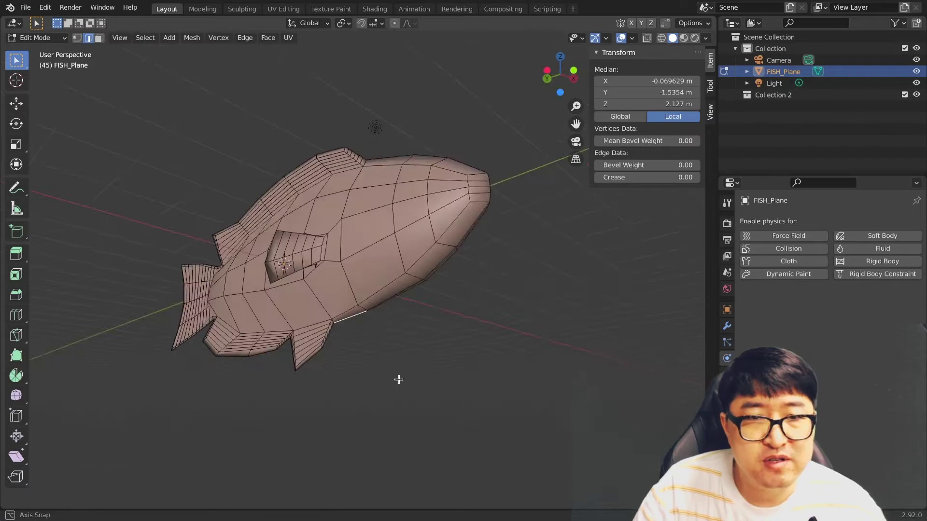
pyautogui.click(316, 260)
pyautogui.scroll(3, 316, 261)
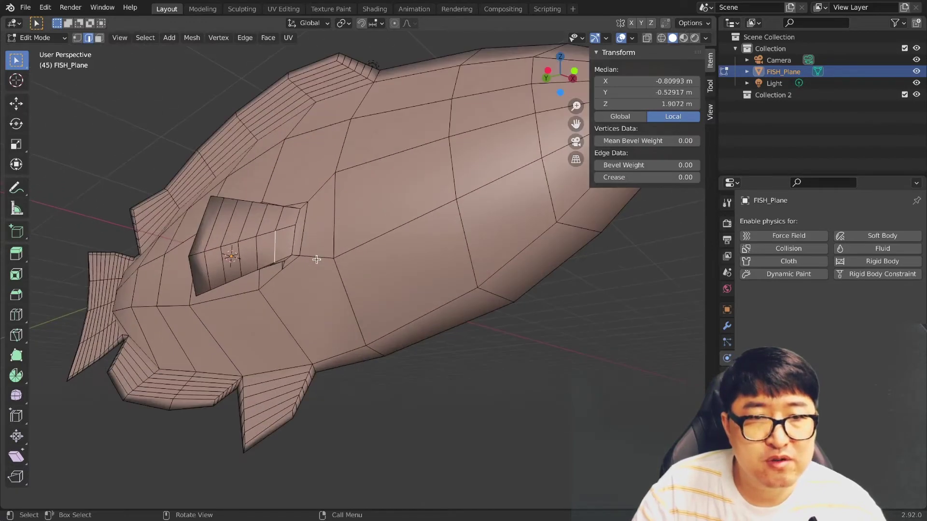
pyautogui.rightClick(275, 243)
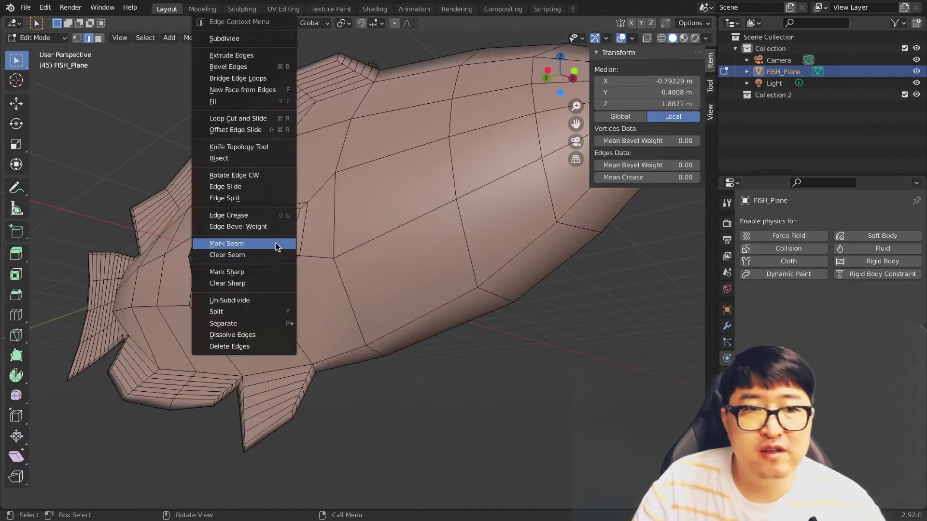
pyautogui.click(275, 243)
# Mark the lower fin base and the loop under the body as seams
pyautogui.moveTo(321, 304)
pyautogui.mouseDown(button='middle')
pyautogui.moveTo(422, 323)
pyautogui.moveTo(417, 302)
pyautogui.moveTo(460, 365)
pyautogui.mouseUp(button='middle')
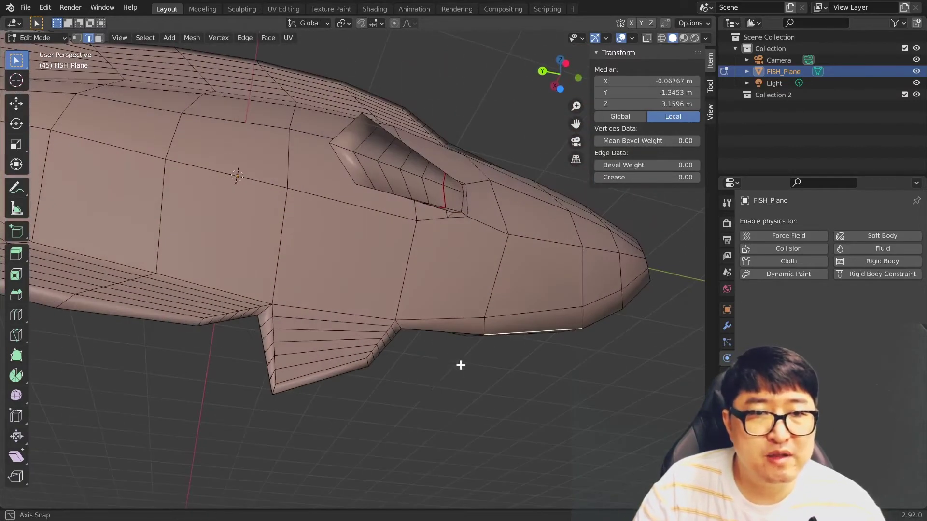
pyautogui.keyDown('alt'); pyautogui.click(320, 321); pyautogui.keyUp('alt')
pyautogui.rightClick(320, 319)
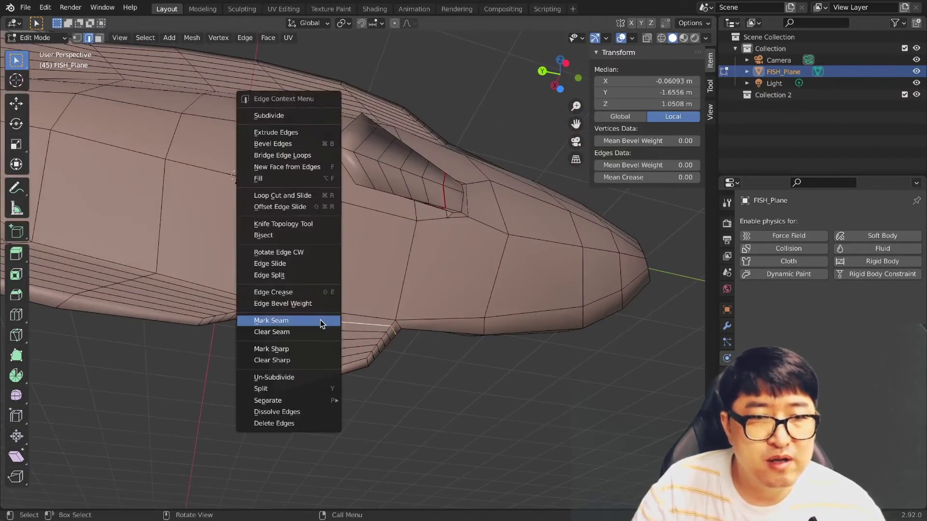
pyautogui.click(320, 320)
pyautogui.moveTo(181, 372); pyautogui.dragTo(357, 369, button='middle')
pyautogui.keyDown('alt'); pyautogui.click(357, 369); pyautogui.keyUp('alt')
pyautogui.rightClick(295, 341)
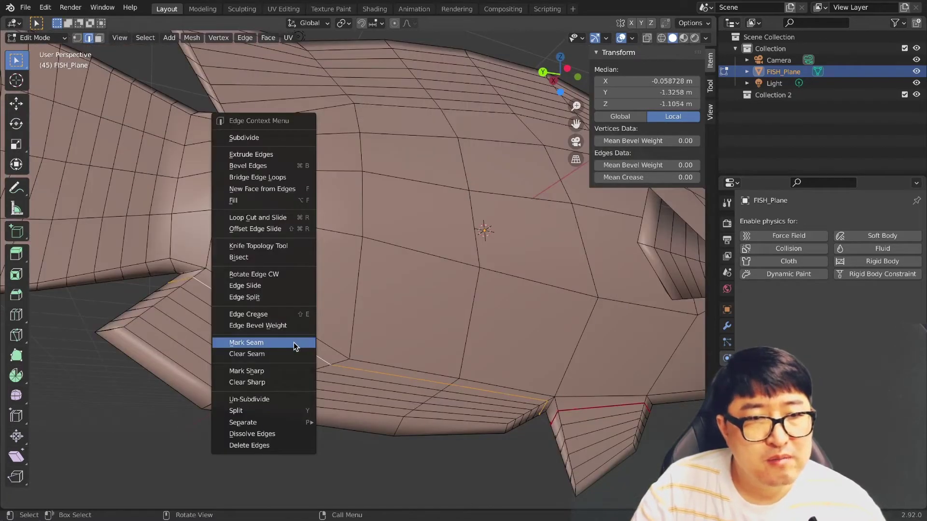
pyautogui.click(293, 343)
# Mark the tail base and dorsal fin base loops as seams
pyautogui.moveTo(247, 411)
pyautogui.mouseDown(button='middle')
pyautogui.moveTo(244, 420)
pyautogui.moveTo(317, 408)
pyautogui.moveTo(216, 424)
pyautogui.moveTo(366, 281)
pyautogui.moveTo(556, 270)
pyautogui.moveTo(566, 312)
pyautogui.mouseUp(button='middle')
pyautogui.keyDown('alt'); pyautogui.click(556, 270); pyautogui.keyUp('alt')
pyautogui.rightClick(519, 280)
pyautogui.click(480, 281)
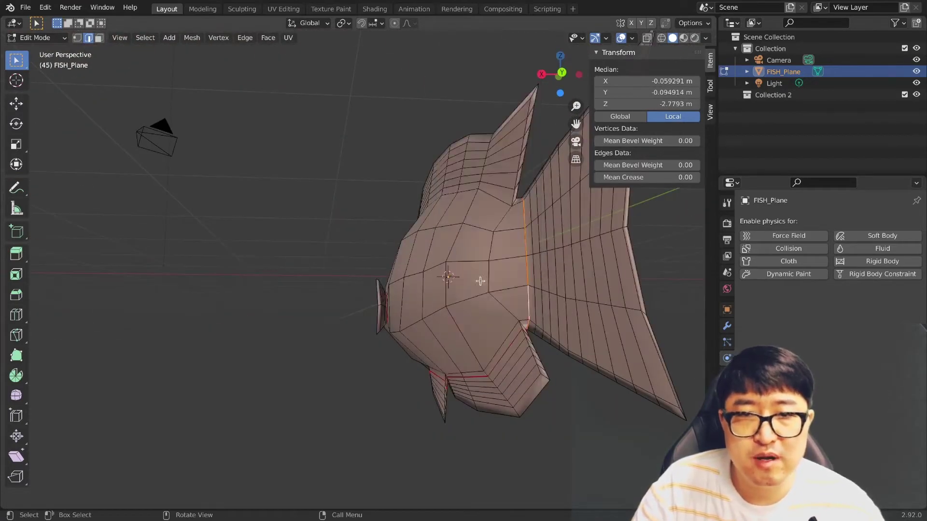
pyautogui.moveTo(304, 340)
pyautogui.mouseDown(button='middle')
pyautogui.moveTo(399, 379)
pyautogui.moveTo(321, 237)
pyautogui.mouseUp(button='middle')
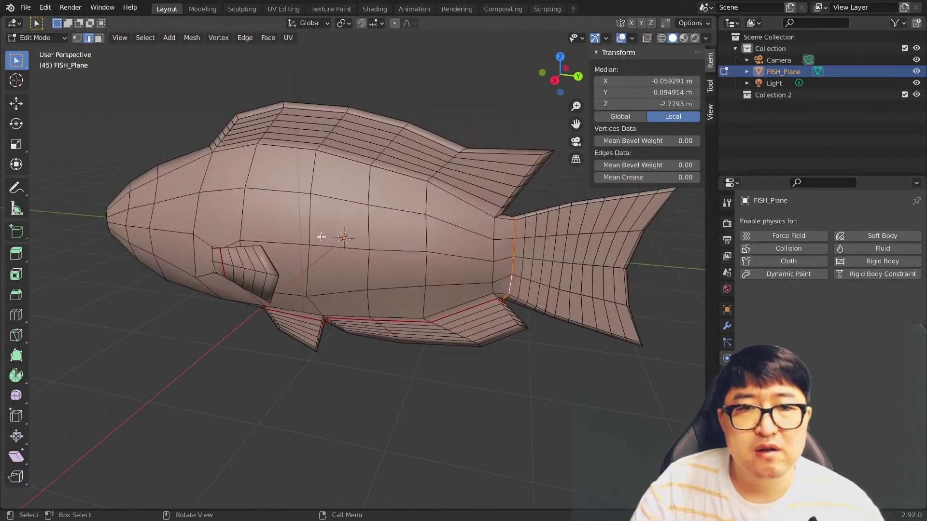
pyautogui.moveTo(248, 150)
pyautogui.mouseDown(button='middle')
pyautogui.moveTo(400, 207)
pyautogui.moveTo(406, 186)
pyautogui.mouseUp(button='middle')
pyautogui.keyDown('alt'); pyautogui.click(407, 189); pyautogui.keyUp('alt')
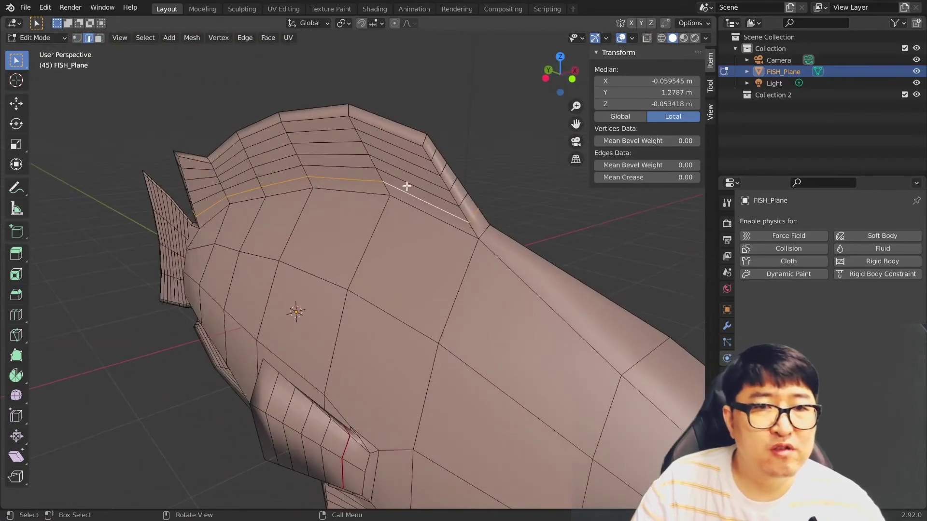
pyautogui.rightClick(358, 236)
pyautogui.click(358, 236)
# Deselect everything, review the red seams and pick an edge on the fish's side
pyautogui.hotkey('alt', 'a')
pyautogui.scroll(-5, 236, 325)
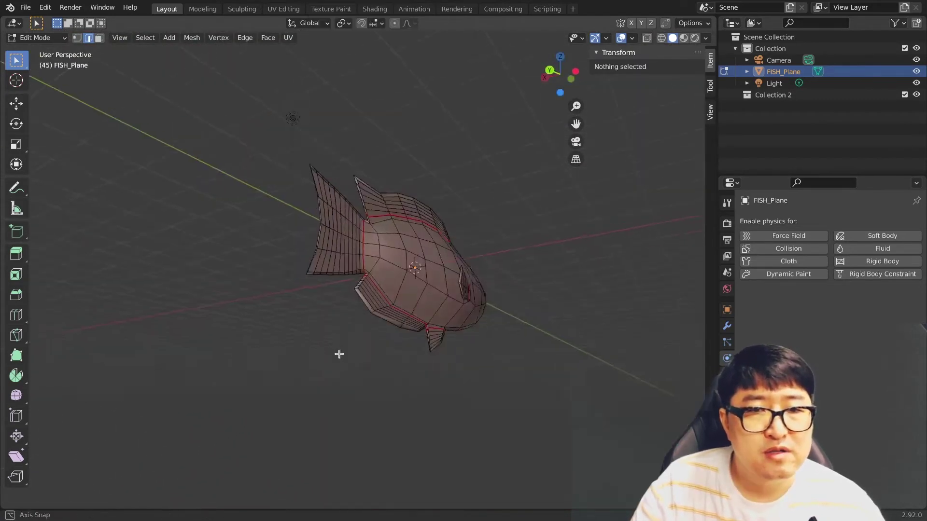
pyautogui.moveTo(337, 352)
pyautogui.mouseDown(button='middle')
pyautogui.moveTo(162, 366)
pyautogui.moveTo(288, 370)
pyautogui.mouseUp(button='middle')
pyautogui.scroll(2, 207, 378)
pyautogui.moveTo(206, 378); pyautogui.dragTo(418, 303, button='middle')
pyautogui.click(418, 303)
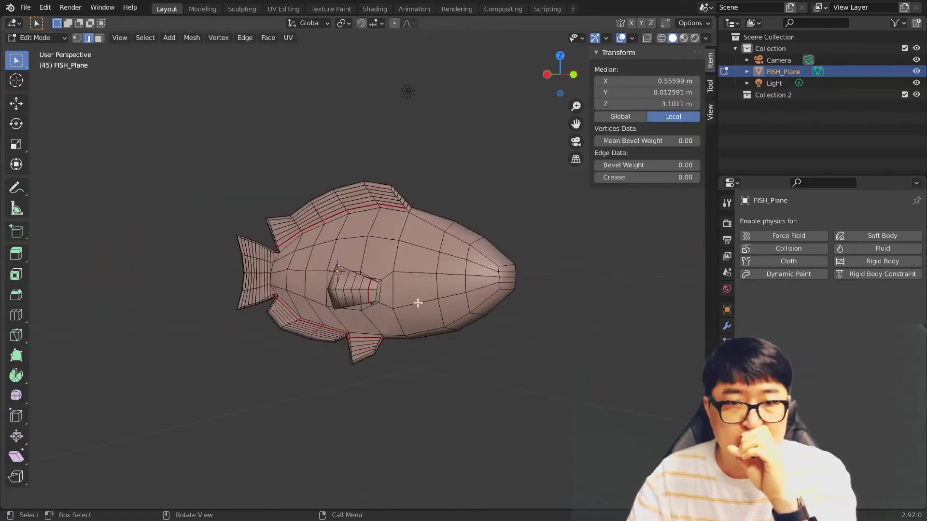
pyautogui.click(421, 275)
pyautogui.scroll(1, 421, 274)
pyautogui.scroll(2, 466, 309)
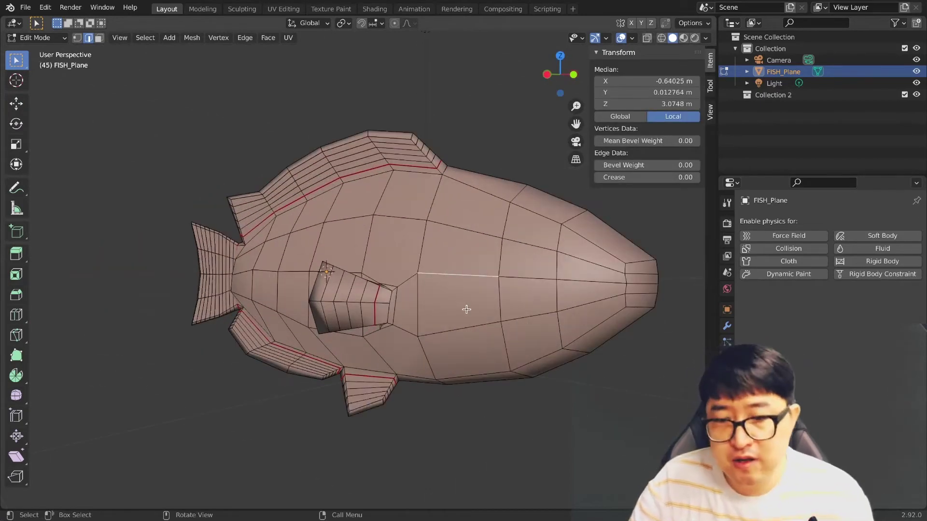
# Select the seam-bounded fish body and add it to a new vertex group named Group
pyautogui.hotkey('ctrl', 'l')
pyautogui.moveTo(497, 334); pyautogui.dragTo(459, 321, button='middle')
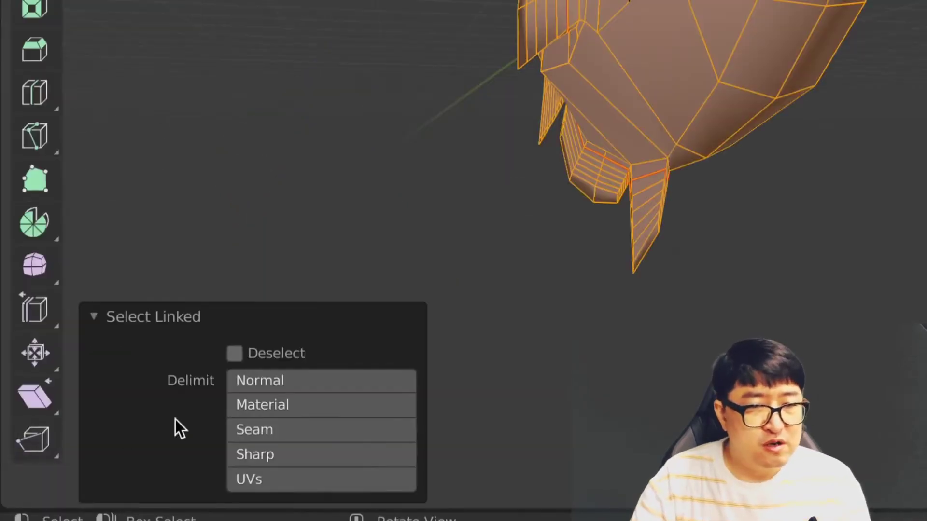
pyautogui.click(273, 433)
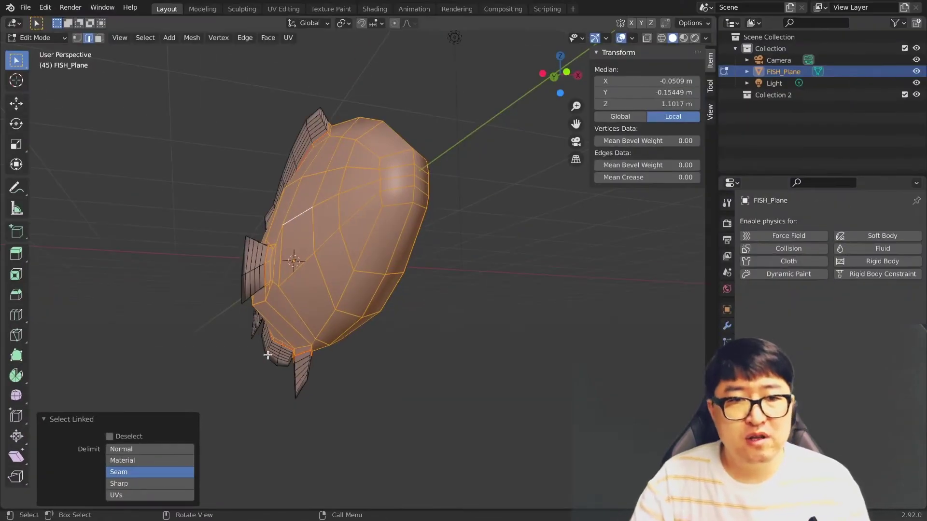
pyautogui.moveTo(268, 355)
pyautogui.mouseDown(button='middle')
pyautogui.moveTo(199, 373)
pyautogui.moveTo(289, 347)
pyautogui.mouseUp(button='middle')
pyautogui.click(727, 391)
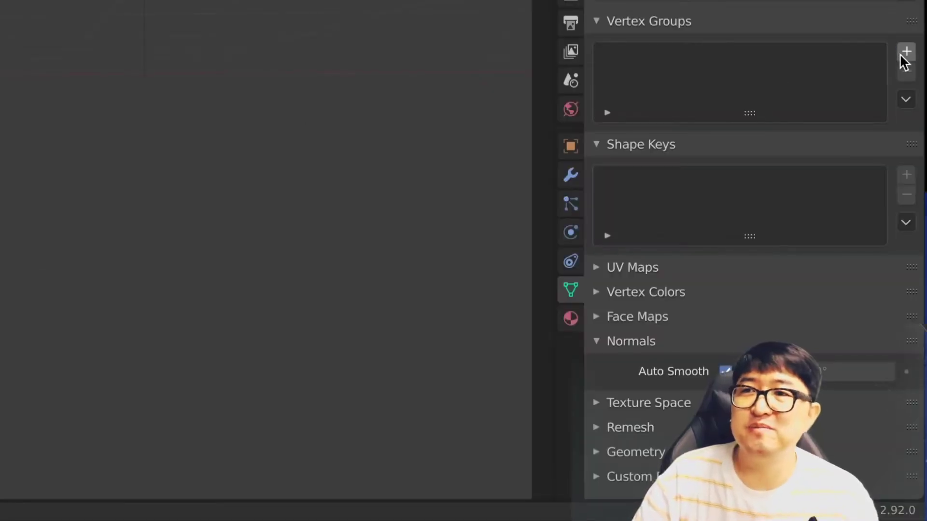
pyautogui.click(916, 256)
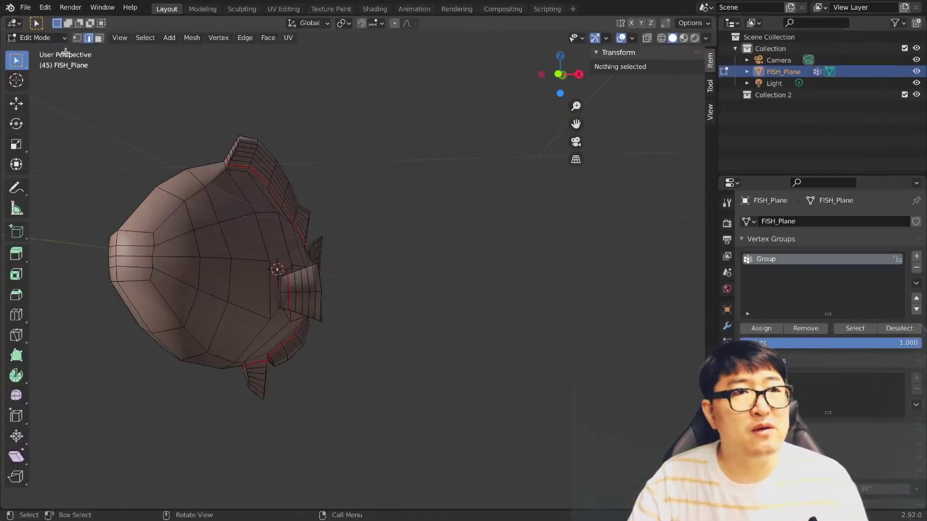
pyautogui.click(38, 38)
# In Weight Paint, smooth the Group weights with Iterations raised to 5
pyautogui.click(42, 102)
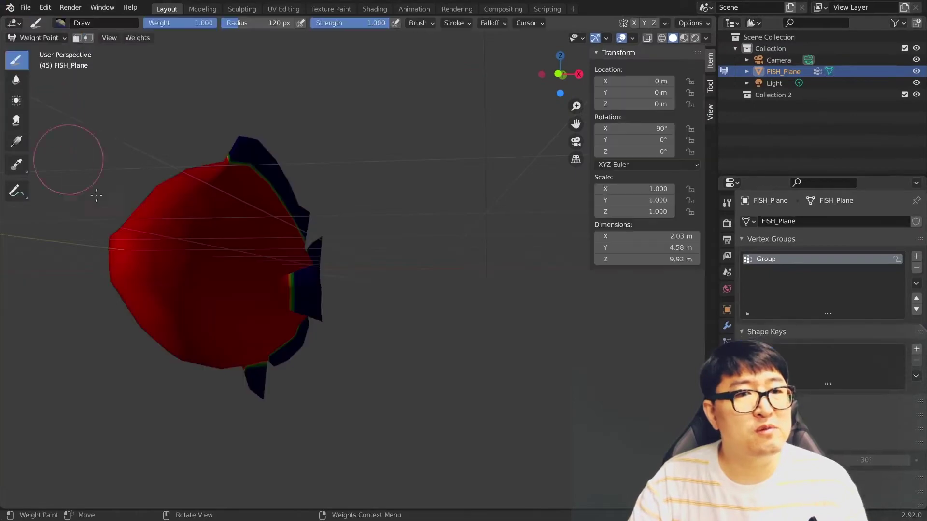
pyautogui.moveTo(97, 195)
pyautogui.mouseDown(button='middle')
pyautogui.moveTo(119, 266)
pyautogui.moveTo(160, 112)
pyautogui.mouseUp(button='middle')
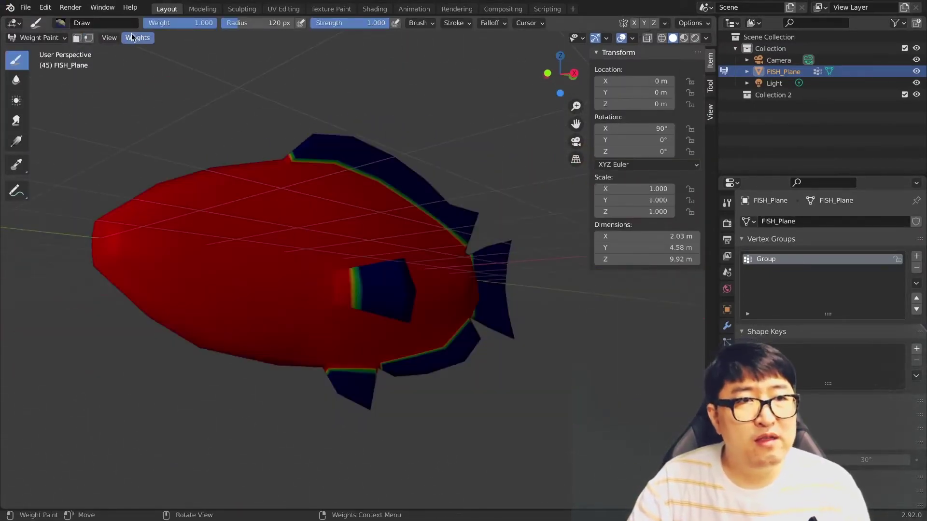
pyautogui.click(133, 38)
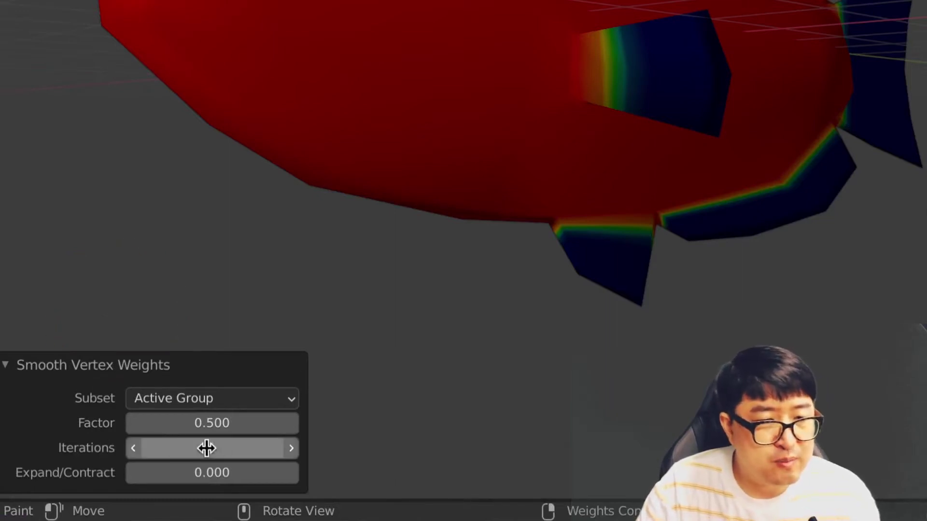
pyautogui.click(291, 448)
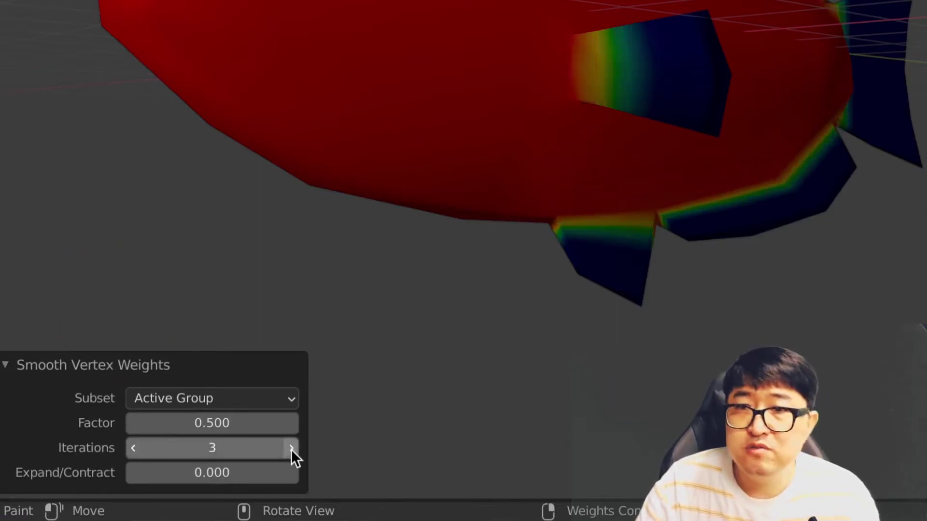
pyautogui.click(291, 448)
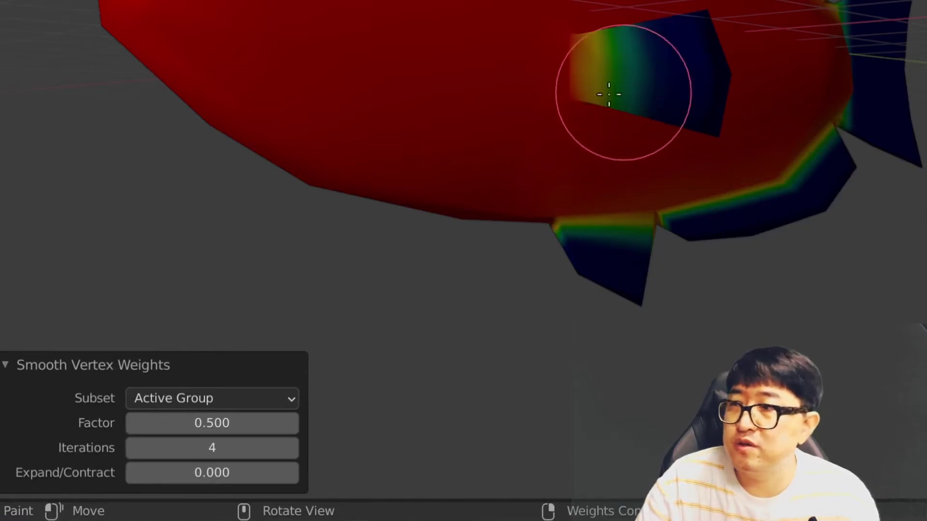
pyautogui.click(291, 448)
# Return the fish to Object Mode and orbit around it
pyautogui.click(39, 38)
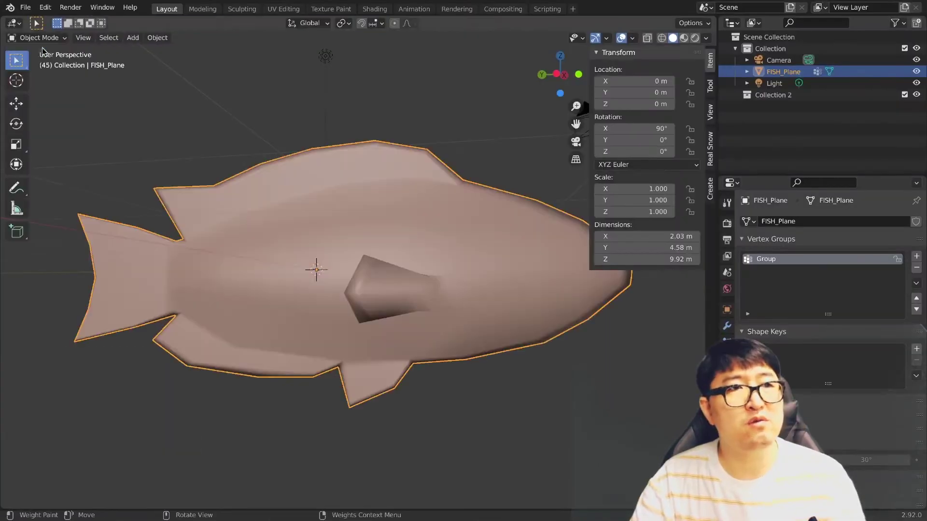
pyautogui.scroll(-2, 314, 268)
pyautogui.scroll(-2, 343, 240)
pyautogui.moveTo(377, 124)
pyautogui.mouseDown(button='middle')
pyautogui.moveTo(407, 329)
pyautogui.moveTo(372, 334)
pyautogui.moveTo(423, 326)
pyautogui.moveTo(434, 341)
pyautogui.moveTo(359, 323)
pyautogui.moveTo(369, 355)
pyautogui.mouseUp(button='middle')
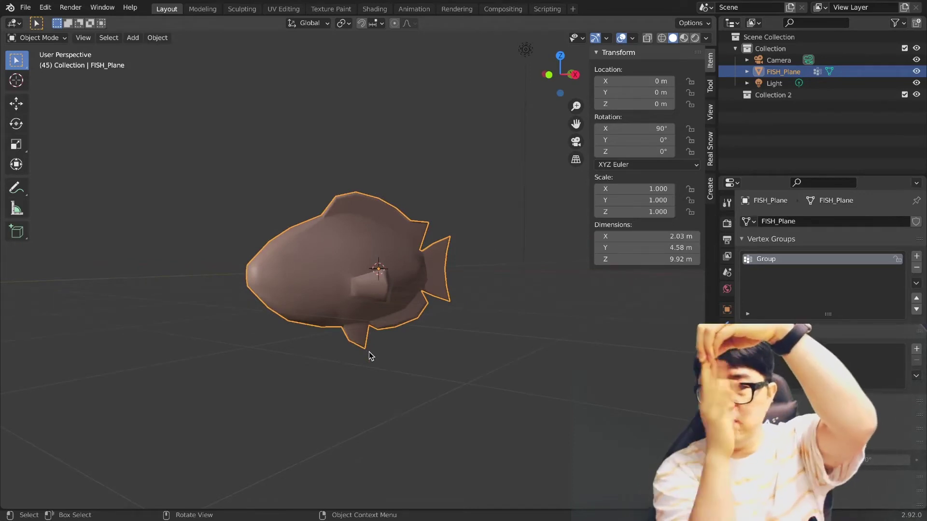
# In Edit Mode, snap the 3D cursor to the selected edge at the fish's nose
pyautogui.press('Tab')
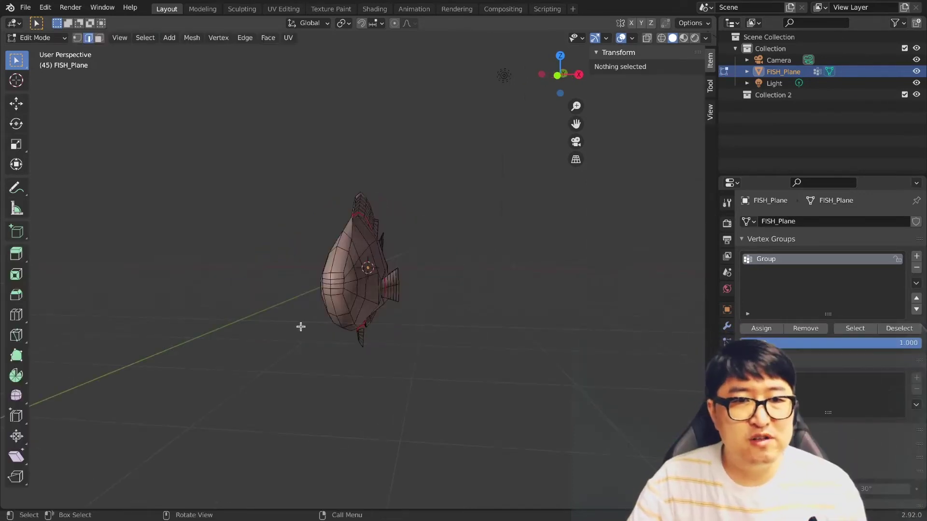
pyautogui.moveTo(257, 324)
pyautogui.mouseDown(button='middle')
pyautogui.moveTo(303, 311)
pyautogui.moveTo(145, 321)
pyautogui.moveTo(240, 314)
pyautogui.mouseUp(button='middle')
pyautogui.click(302, 311)
pyautogui.scroll(3, 298, 325)
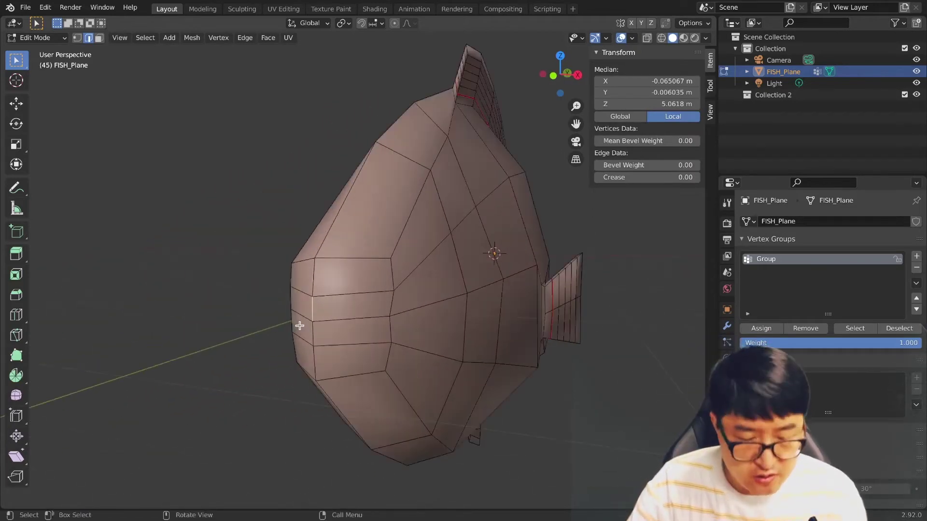
pyautogui.hotkey('shift', 's')
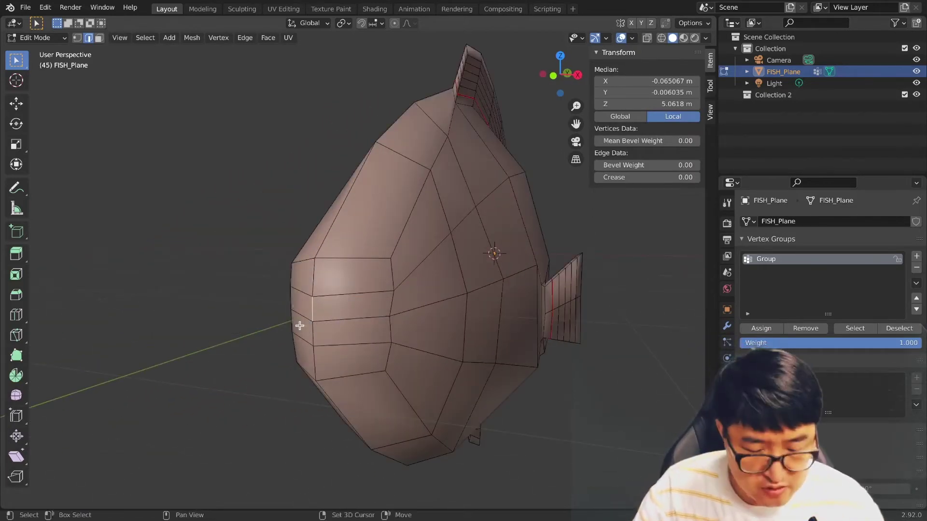
pyautogui.hotkey('shift', 's')
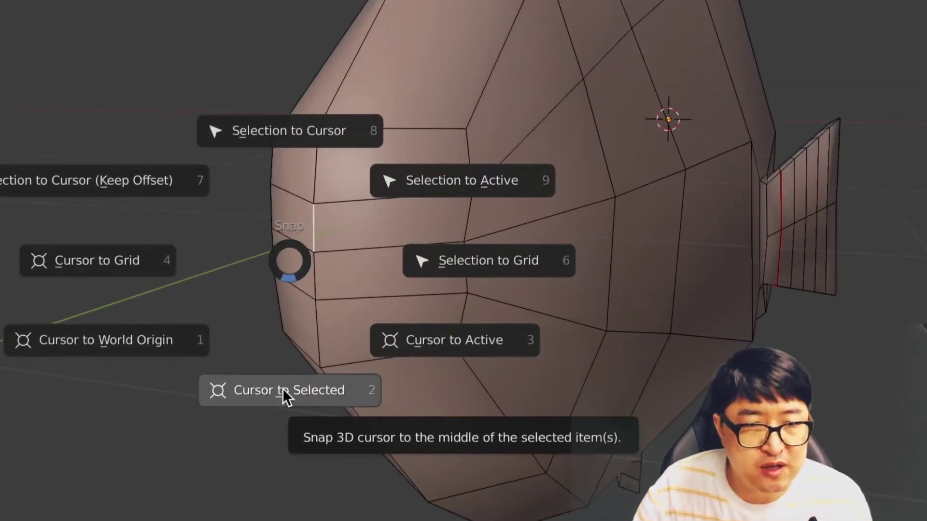
pyautogui.click(286, 392)
# Back in Object Mode, set the fish's origin to the 3D cursor
pyautogui.scroll(-2, 332, 223)
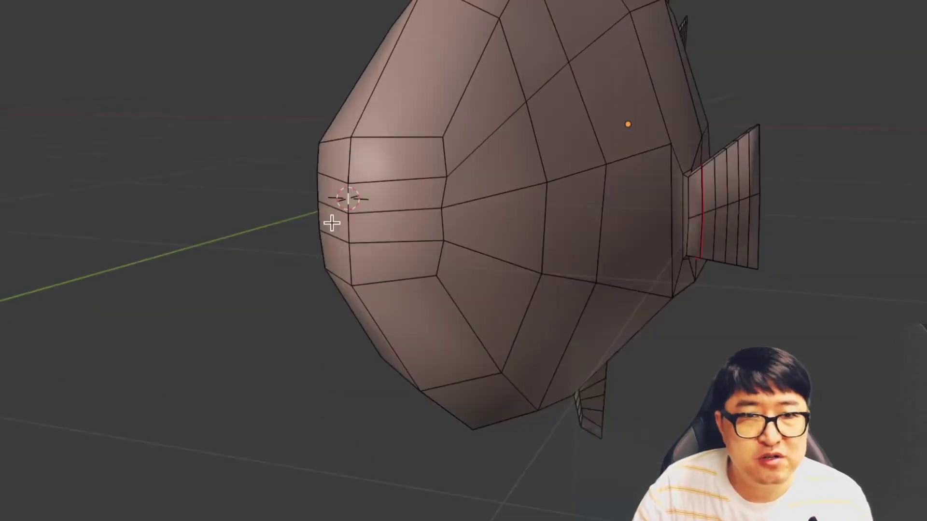
pyautogui.moveTo(334, 250); pyautogui.dragTo(320, 316, button='middle')
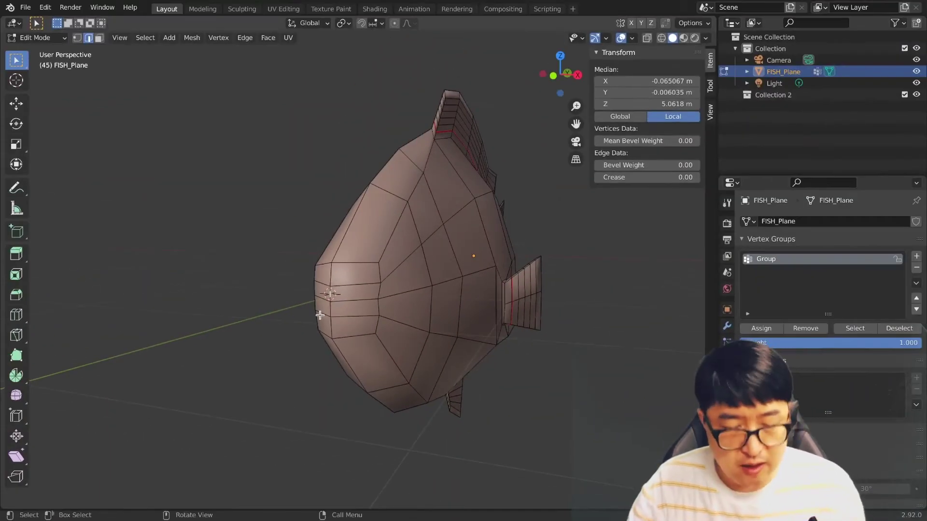
pyautogui.press('Tab')
pyautogui.moveTo(389, 369)
pyautogui.mouseDown(button='middle')
pyautogui.moveTo(348, 366)
pyautogui.moveTo(168, 223)
pyautogui.mouseUp(button='middle')
pyautogui.rightClick(167, 222)
pyautogui.moveTo(65, 236)
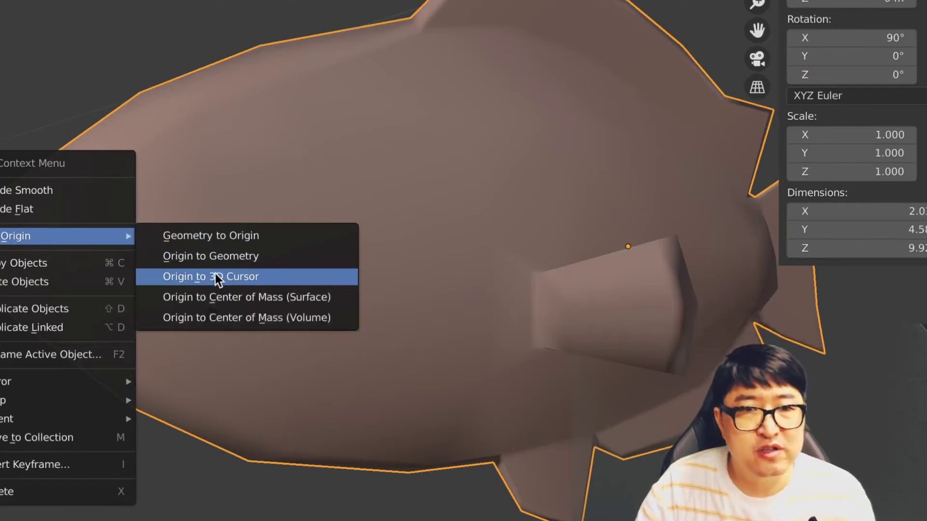
pyautogui.click(215, 274)
# Snap the 3D cursor back to the world origin
pyautogui.moveTo(231, 274); pyautogui.dragTo(448, 316, button='middle')
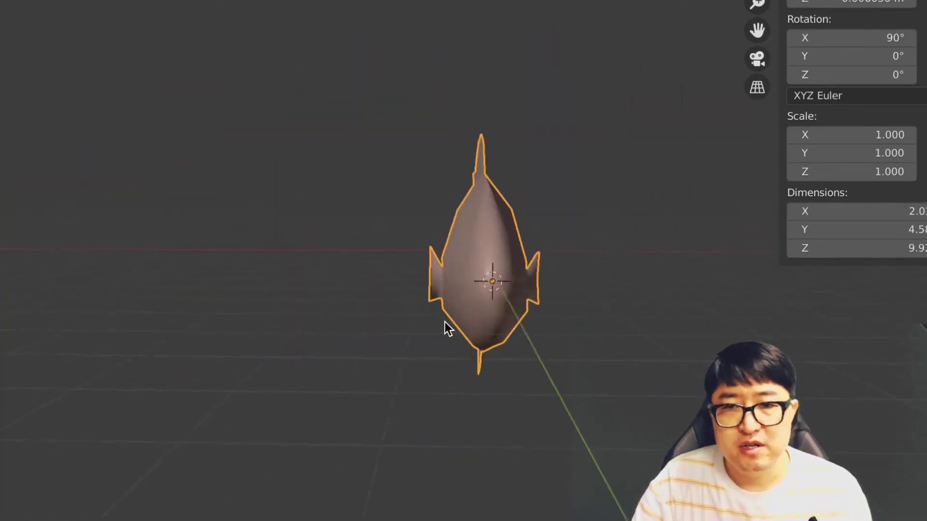
pyautogui.hotkey('shift', 's')
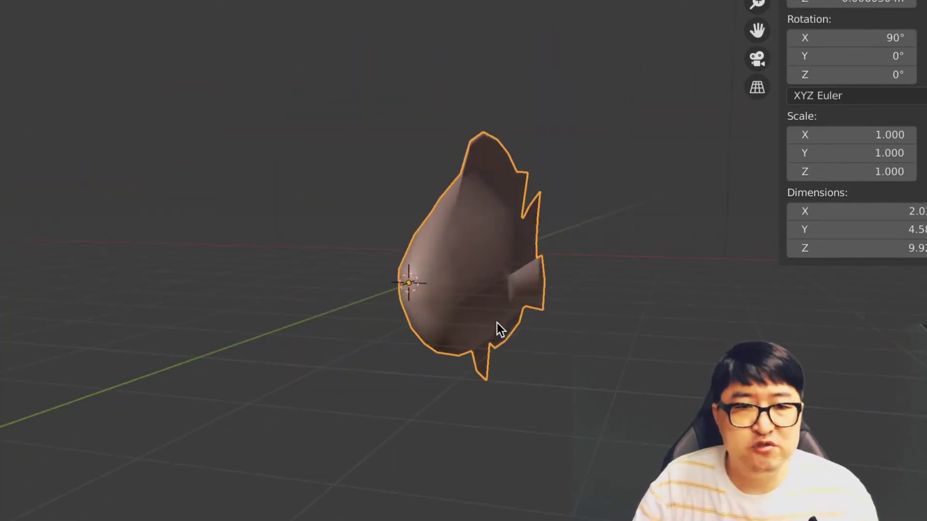
pyautogui.hotkey('shift', 's')
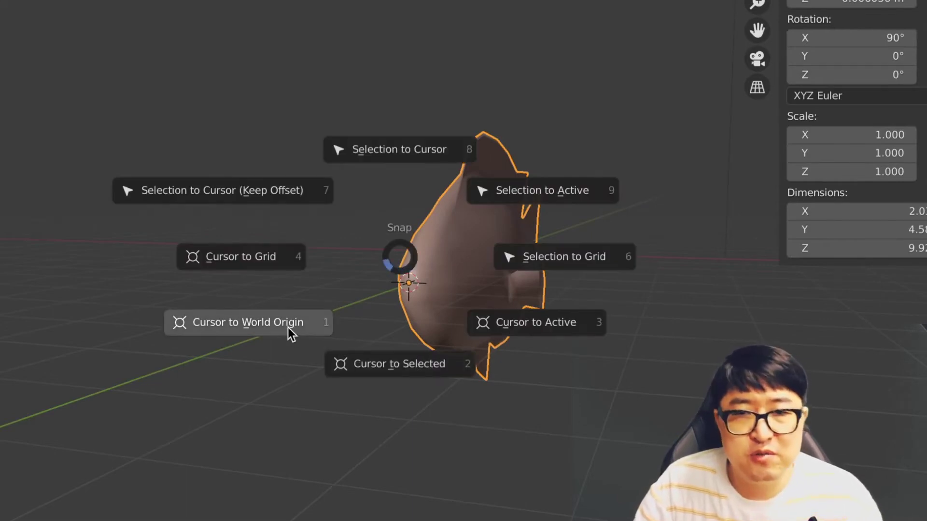
pyautogui.click(287, 327)
# Select the fish and cancel a trial rotation, keeping it at 90°, 0°, 0°
pyautogui.moveTo(455, 316); pyautogui.dragTo(488, 333, button='middle')
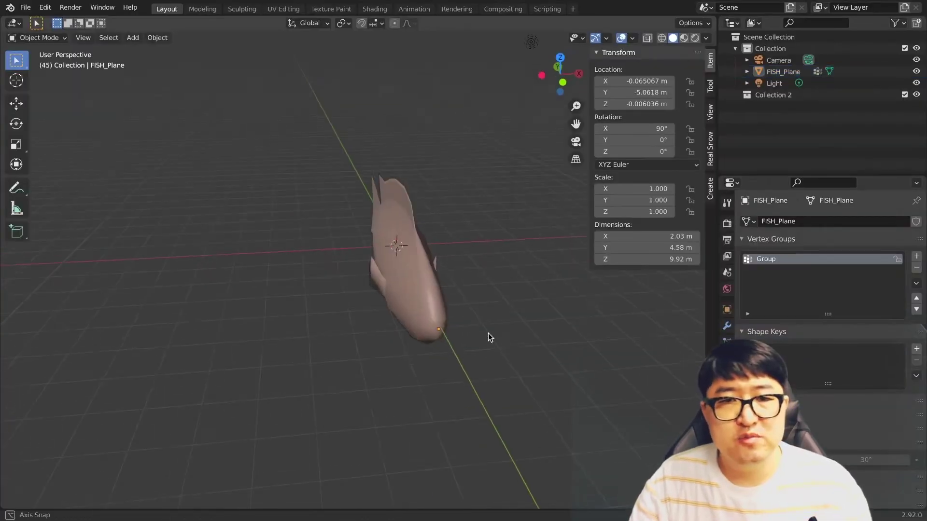
pyautogui.click(421, 310)
pyautogui.press('r')
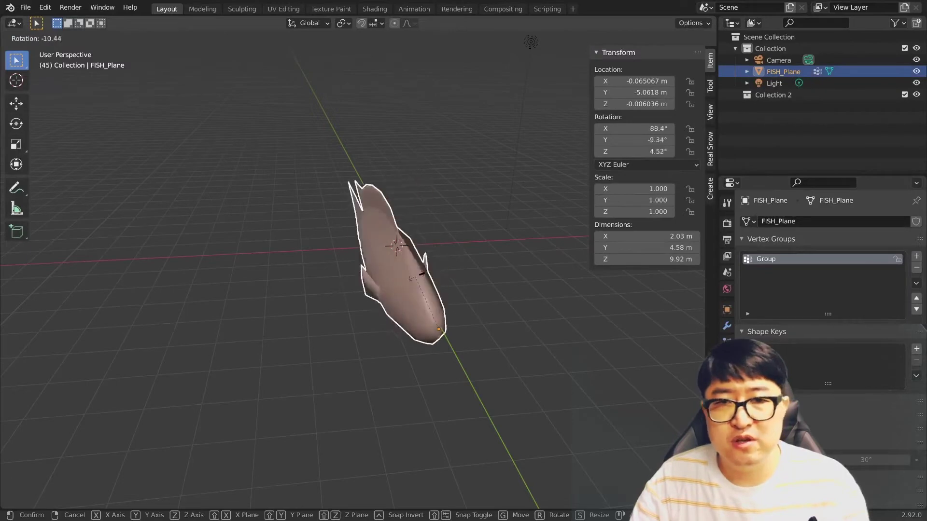
pyautogui.press('Escape')
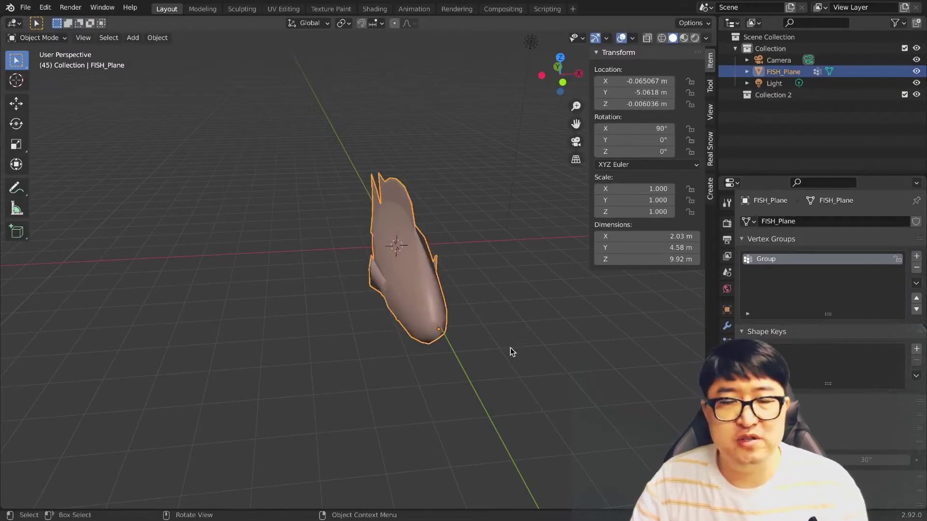
pyautogui.moveTo(513, 351)
pyautogui.mouseDown(button='middle')
pyautogui.moveTo(395, 315)
pyautogui.moveTo(331, 310)
pyautogui.mouseUp(button='middle')
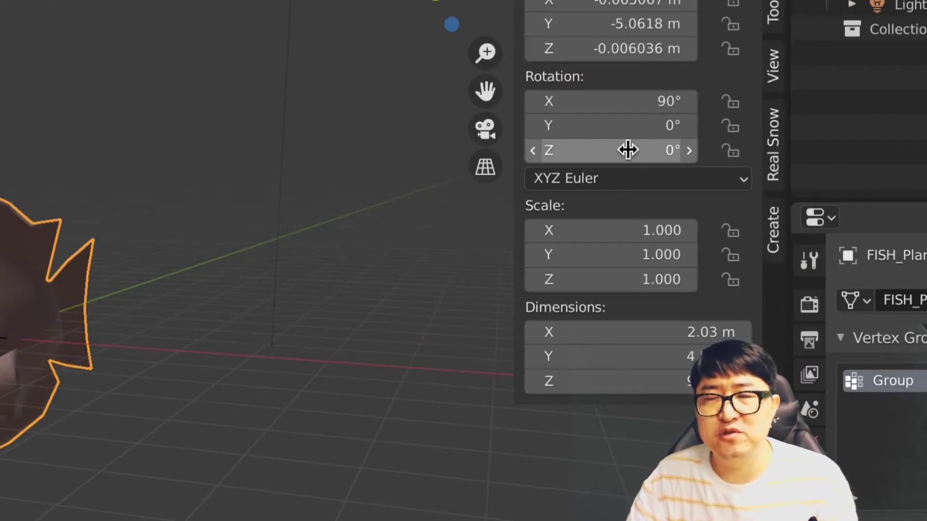
# Insert a keyframe on the fish's 0° Z rotation and split the viewport into two stacked views
pyautogui.rightClick(626, 150)
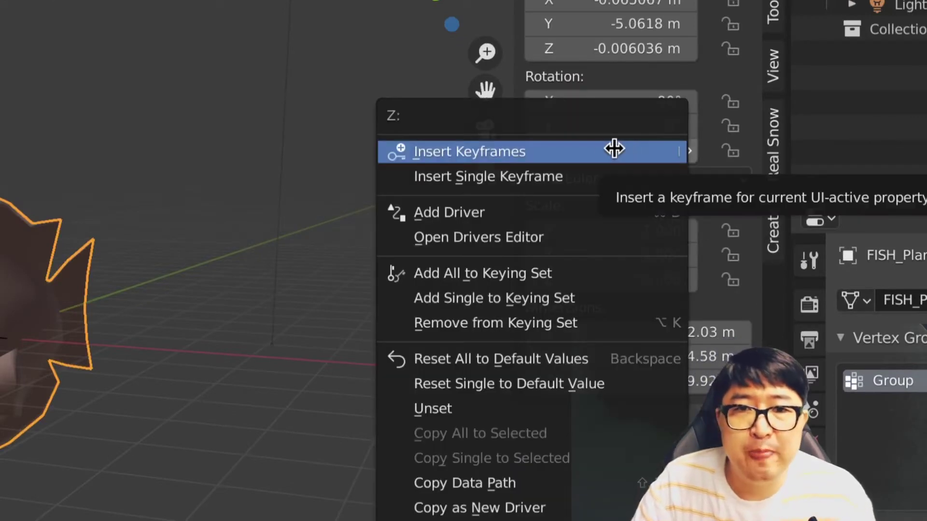
pyautogui.click(511, 177)
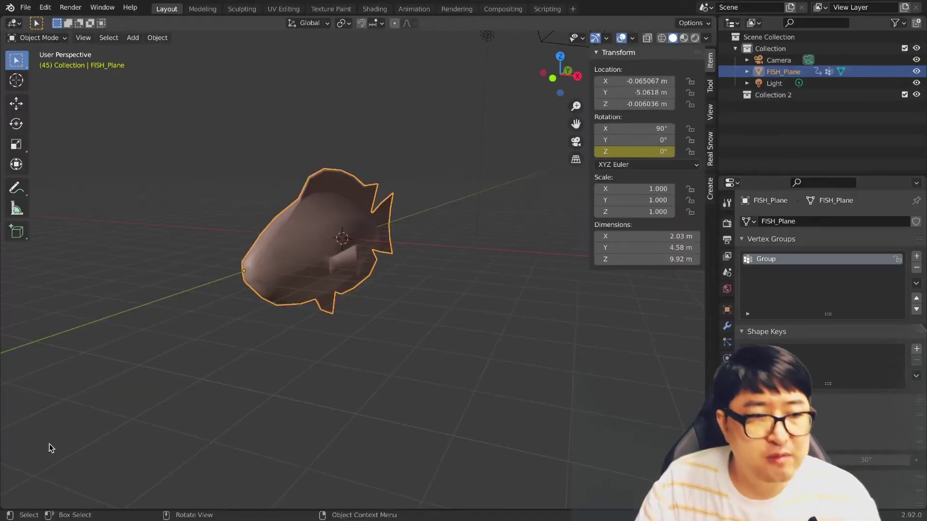
pyautogui.moveTo(4, 507); pyautogui.dragTo(7, 287)
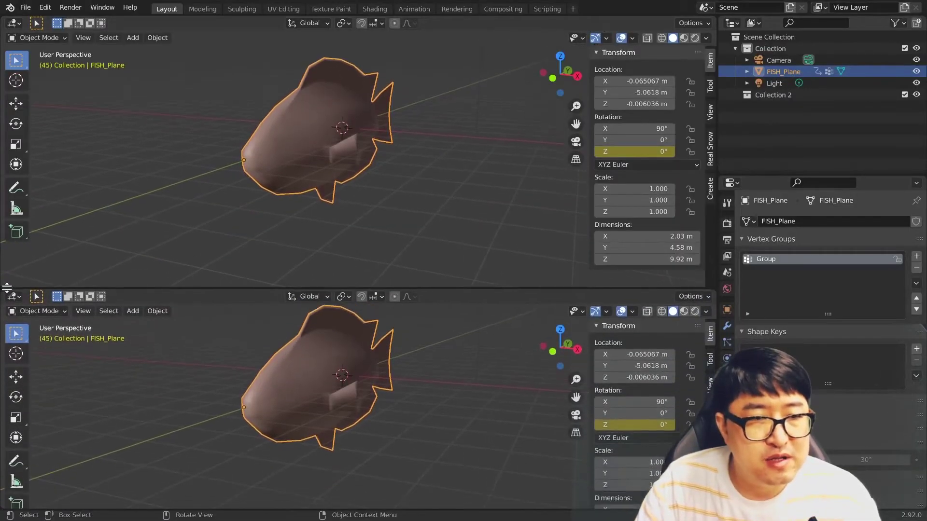
# Turn the lower view into a Graph Editor showing the Z Euler Rotation channel
pyautogui.click(13, 295)
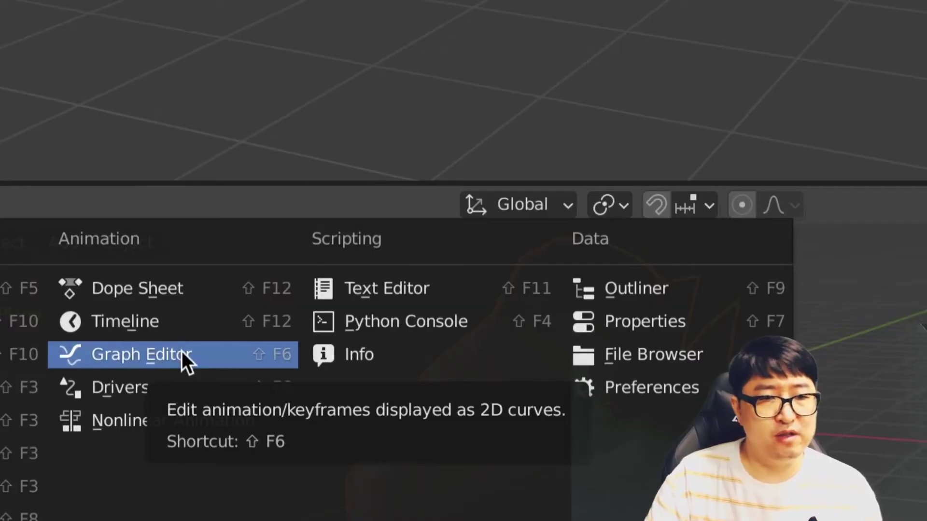
pyautogui.click(180, 352)
pyautogui.click(38, 331)
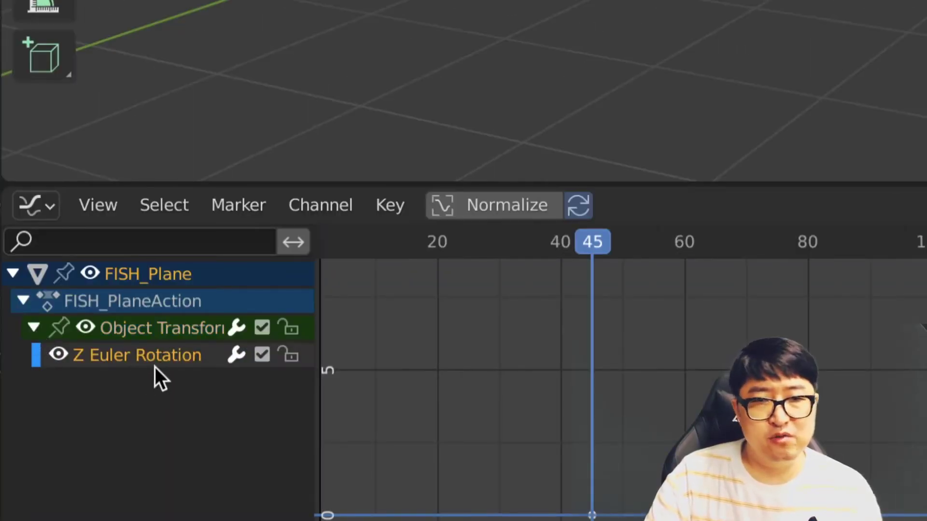
# At frame 3, add a Noise F-Curve modifier to the Z rotation curve
pyautogui.moveTo(384, 254); pyautogui.dragTo(333, 249)
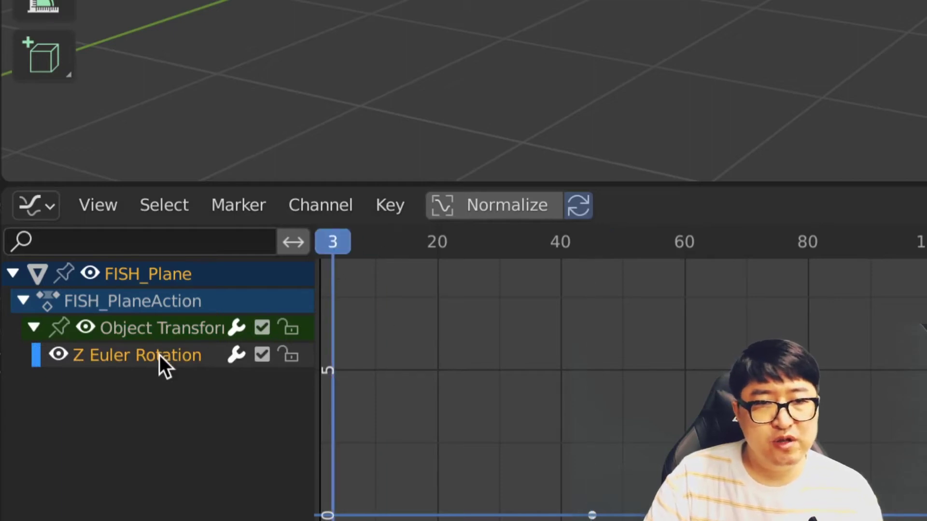
pyautogui.click(390, 208)
pyautogui.moveTo(493, 36)
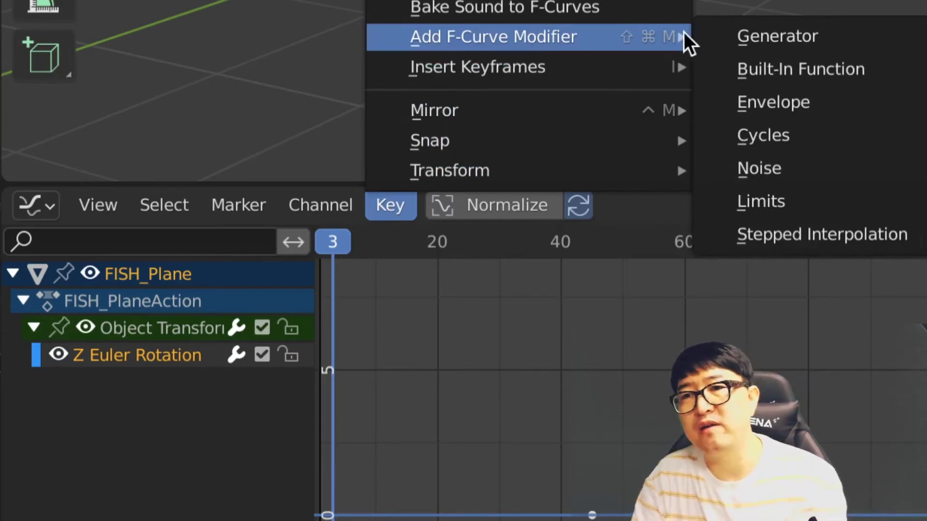
pyautogui.click(769, 169)
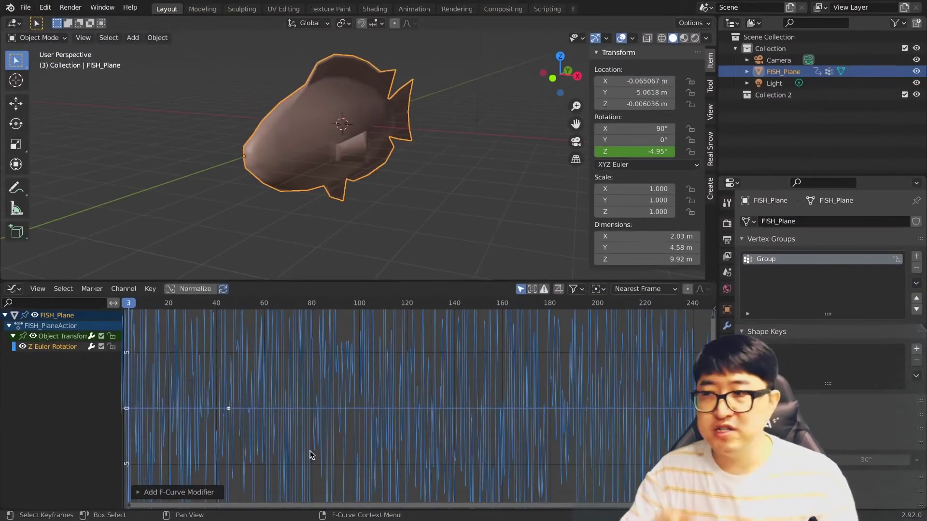
# Play back the animation to preview the fish's wobble
pyautogui.press('space')
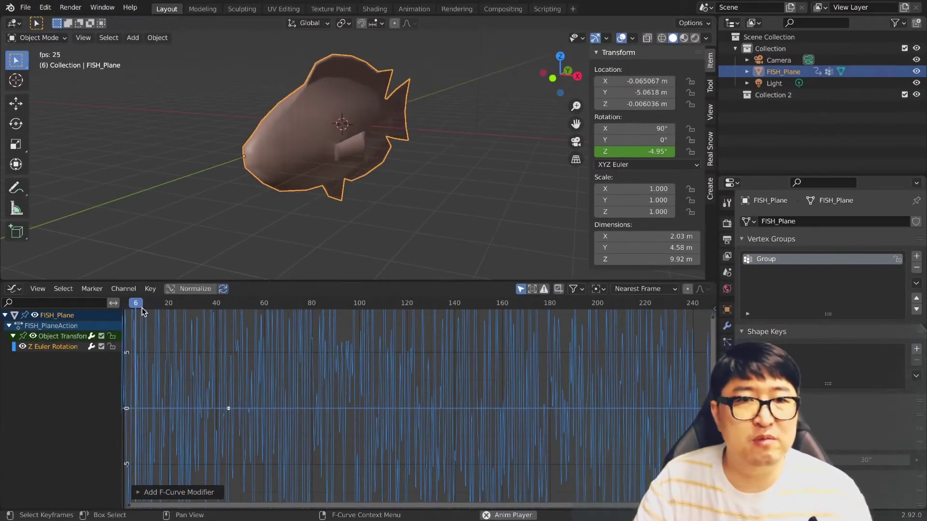
pyautogui.moveTo(233, 213)
pyautogui.mouseDown(button='middle')
pyautogui.moveTo(293, 257)
pyautogui.moveTo(256, 243)
pyautogui.moveTo(250, 259)
pyautogui.mouseUp(button='middle')
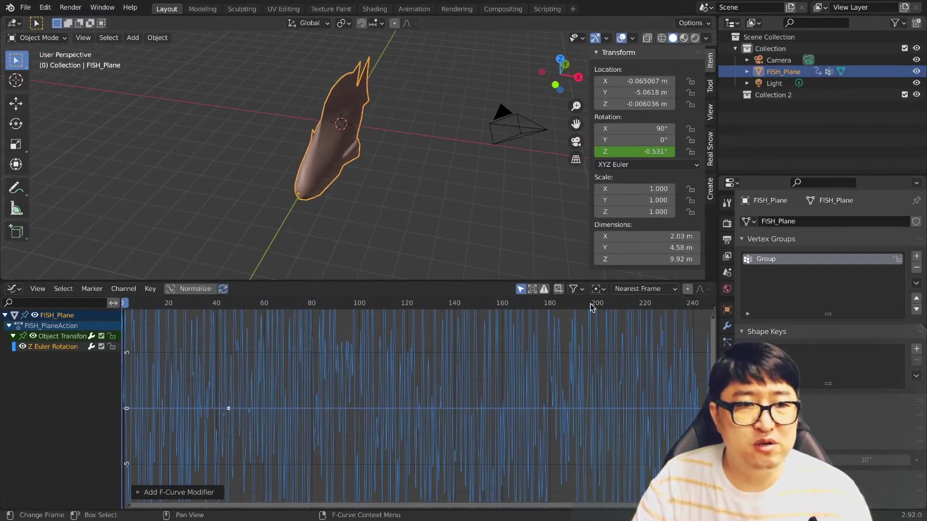
pyautogui.press('Escape')
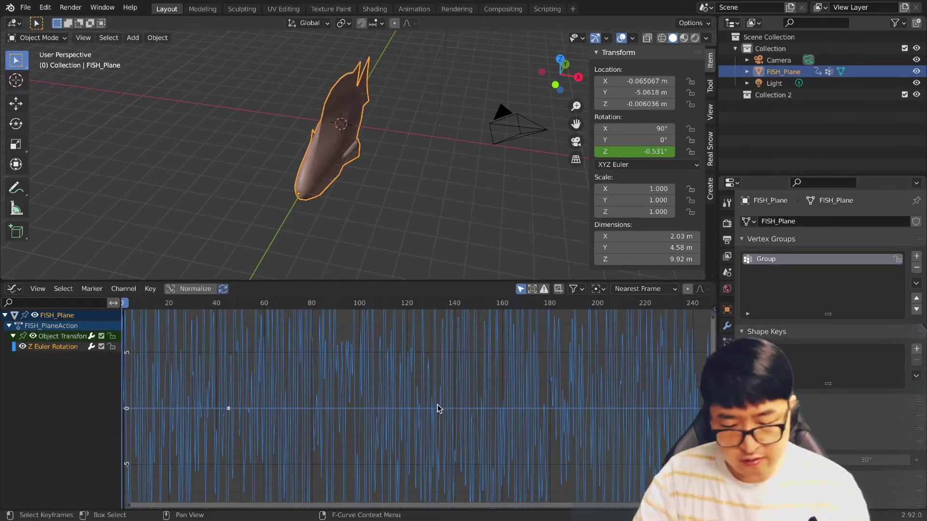
# Show the Graph Editor sidebar's Modifiers tab, widened so the Noise labels fit
pyautogui.press('n')
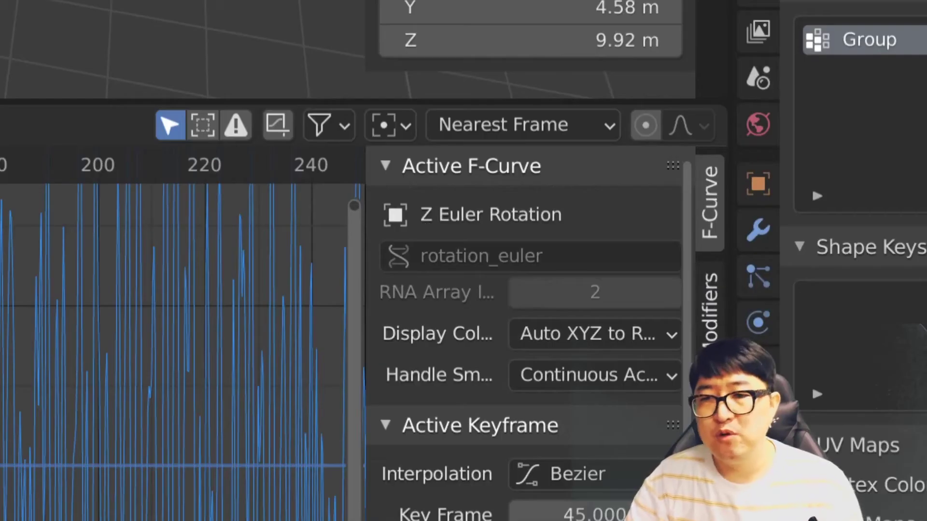
pyautogui.click(708, 308)
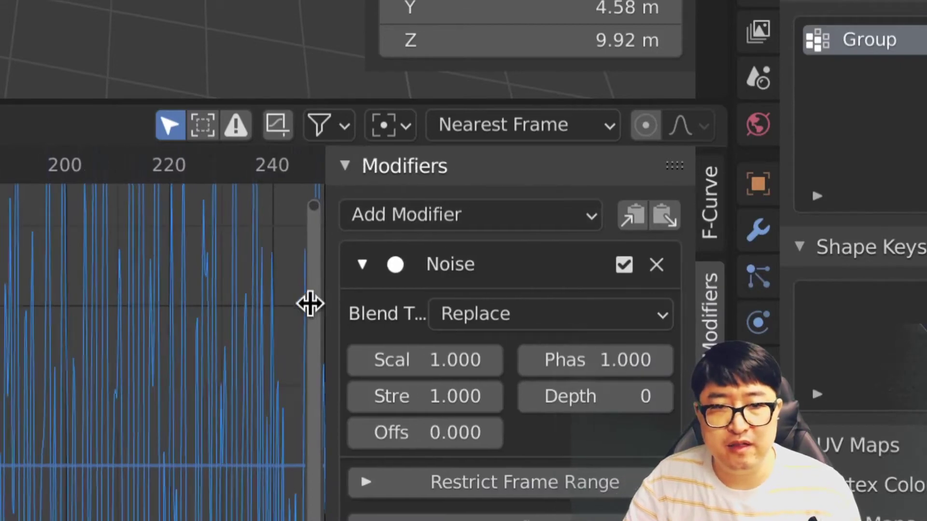
pyautogui.moveTo(368, 300); pyautogui.dragTo(229, 301)
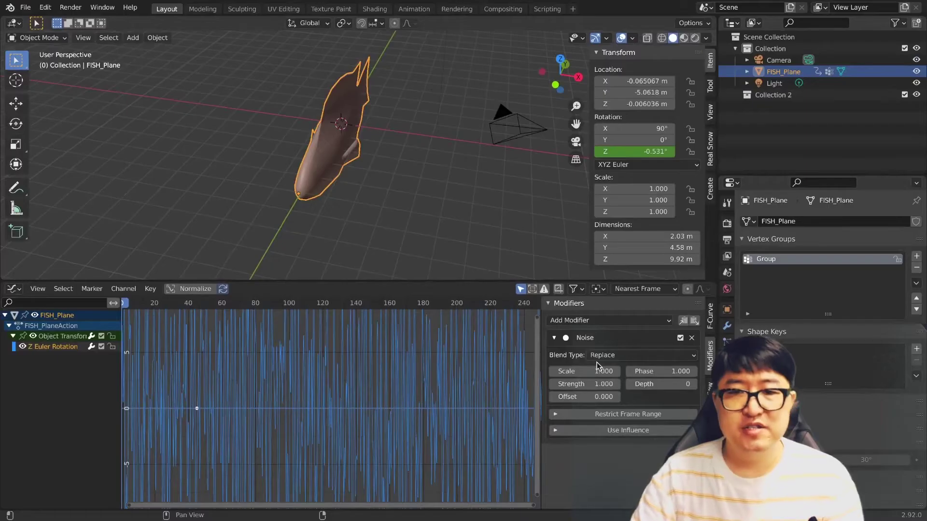
# Set the Noise modifier's scale to 10 and strength to 0.7
pyautogui.press('space')
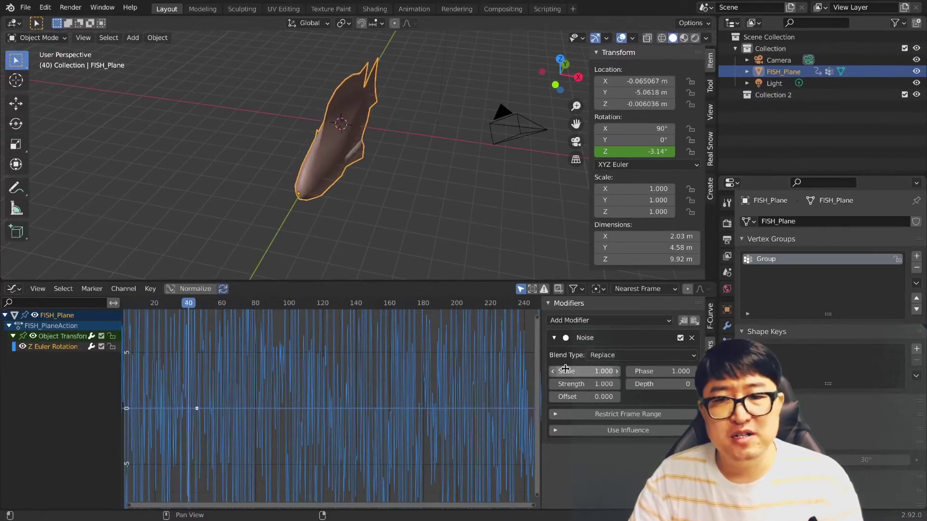
pyautogui.moveTo(565, 370); pyautogui.dragTo(608, 370)
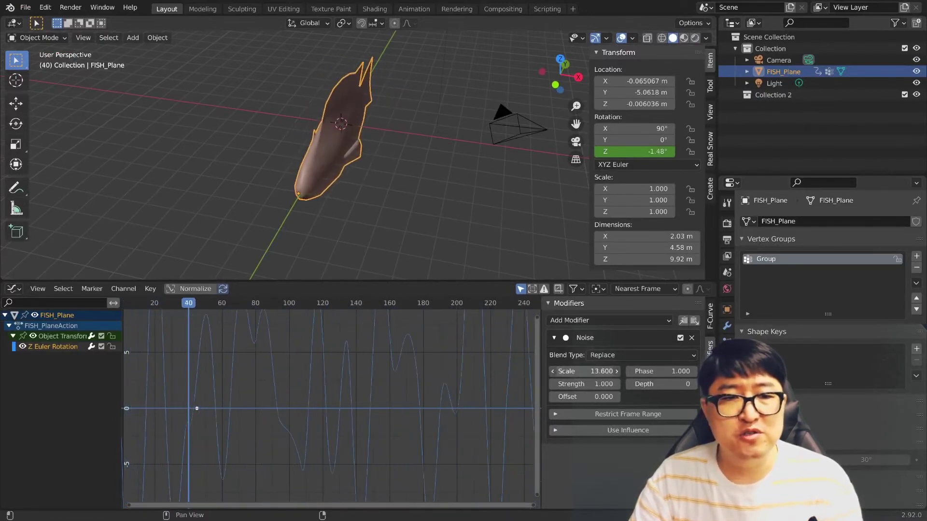
pyautogui.doubleClick(584, 370)
pyautogui.write('10')
pyautogui.press('Return')
pyautogui.hotkey('shift', 'ctrl', 'space')
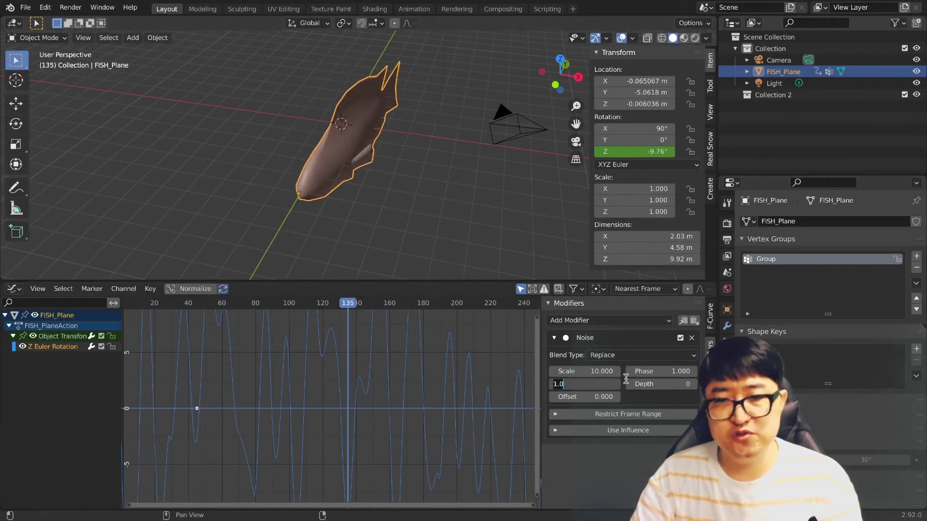
pyautogui.press('Return')
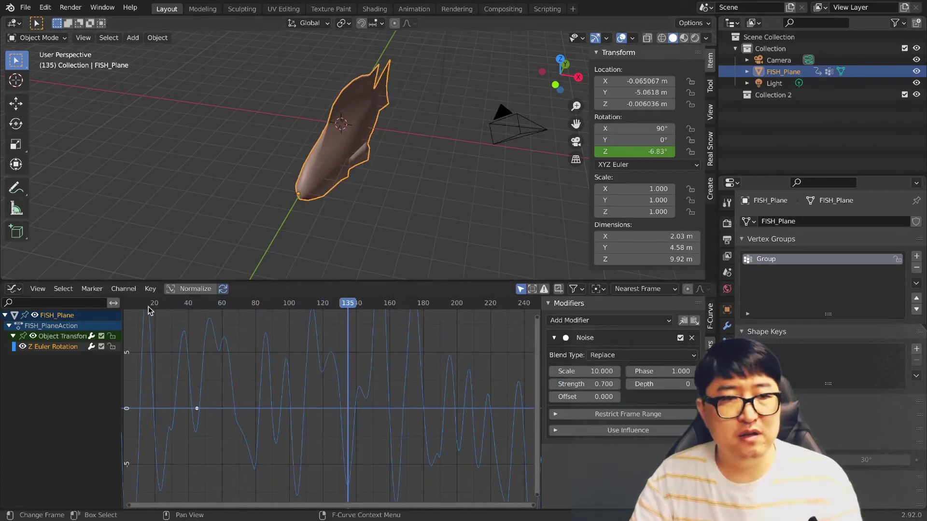
# Deselect the curves and replay from the start to check the gentler wobble
pyautogui.moveTo(160, 319); pyautogui.dragTo(133, 313)
pyautogui.click(131, 304)
pyautogui.press('space')
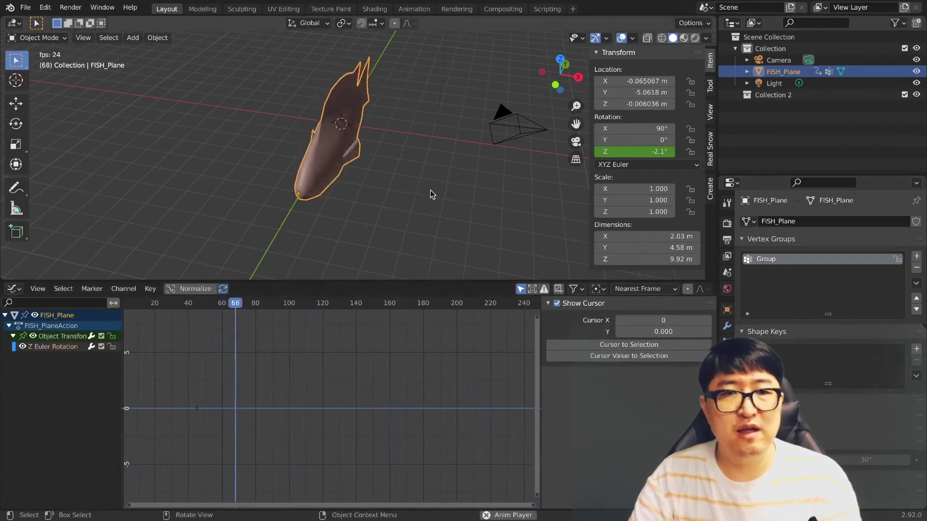
pyautogui.press('Escape')
pyautogui.moveTo(439, 170)
pyautogui.mouseDown(button='middle')
pyautogui.moveTo(304, 203)
pyautogui.moveTo(429, 172)
pyautogui.mouseUp(button='middle')
pyautogui.scroll(-3, 304, 203)
# Keyframe the fish's location at frame 0 and again about 31 m along Y at frame 120
pyautogui.press('i')
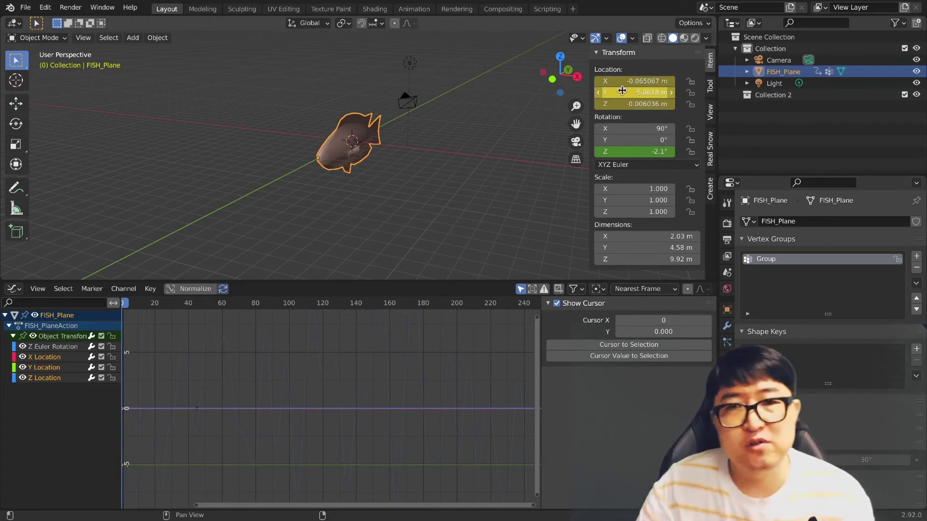
pyautogui.moveTo(407, 173); pyautogui.dragTo(397, 177, button='middle')
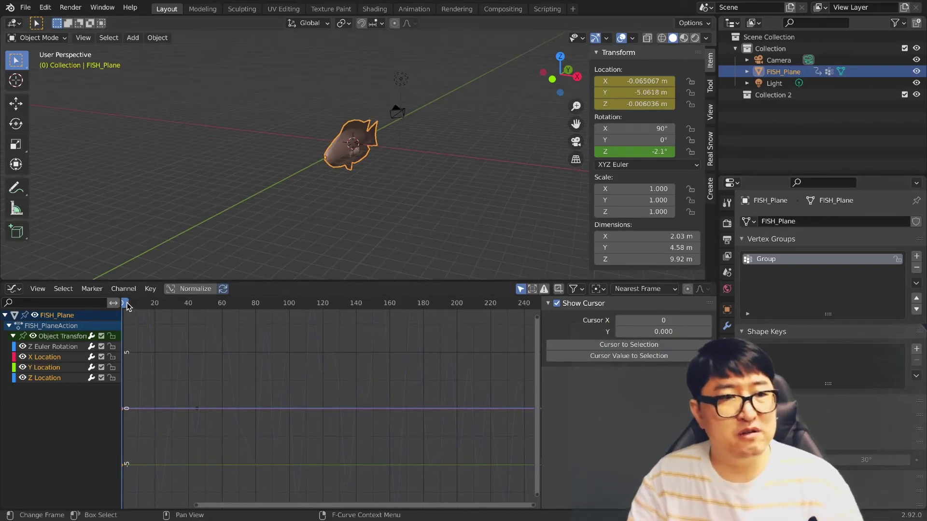
pyautogui.moveTo(129, 307); pyautogui.dragTo(322, 311)
pyautogui.moveTo(340, 170)
pyautogui.mouseDown(button='middle')
pyautogui.moveTo(350, 200)
pyautogui.moveTo(337, 204)
pyautogui.mouseUp(button='middle')
pyautogui.press('g')
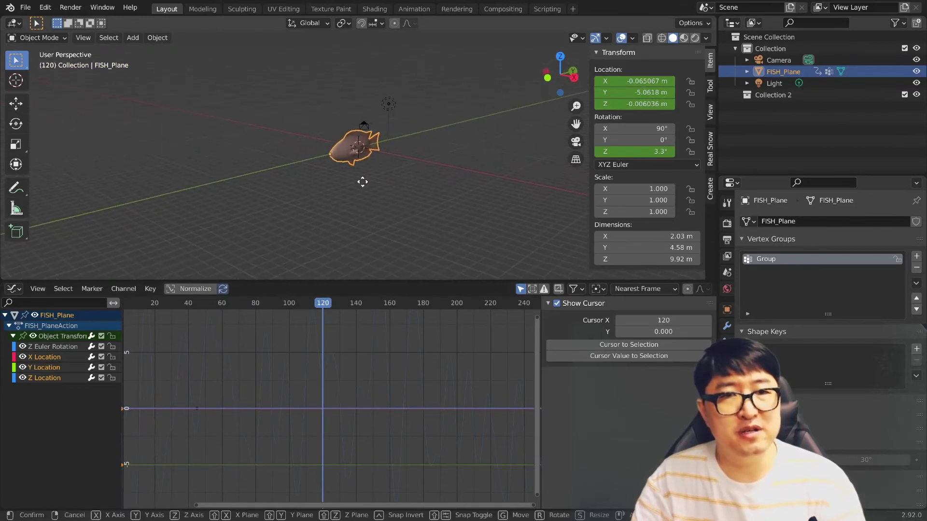
pyautogui.press('y')
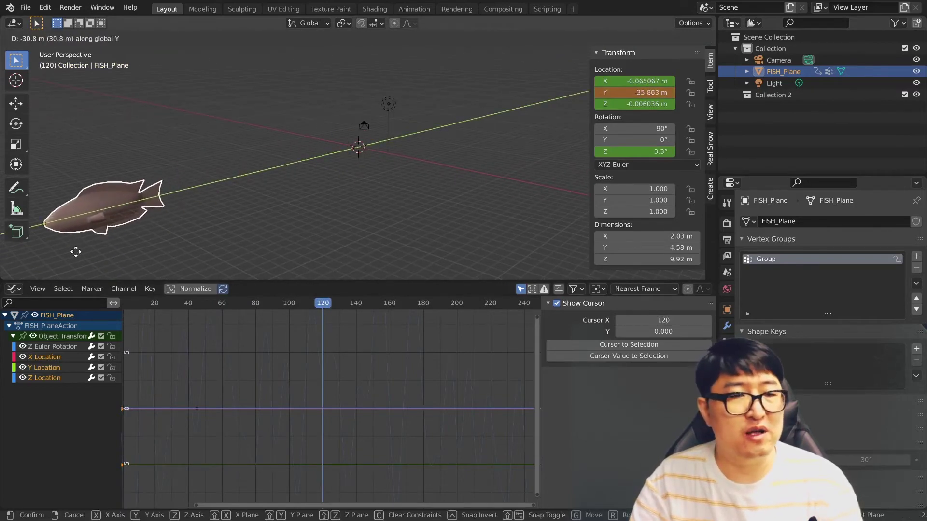
pyautogui.click(73, 251)
pyautogui.press('i')
# Deselect the fish, preview the swim, and return to the first frame
pyautogui.click(232, 242)
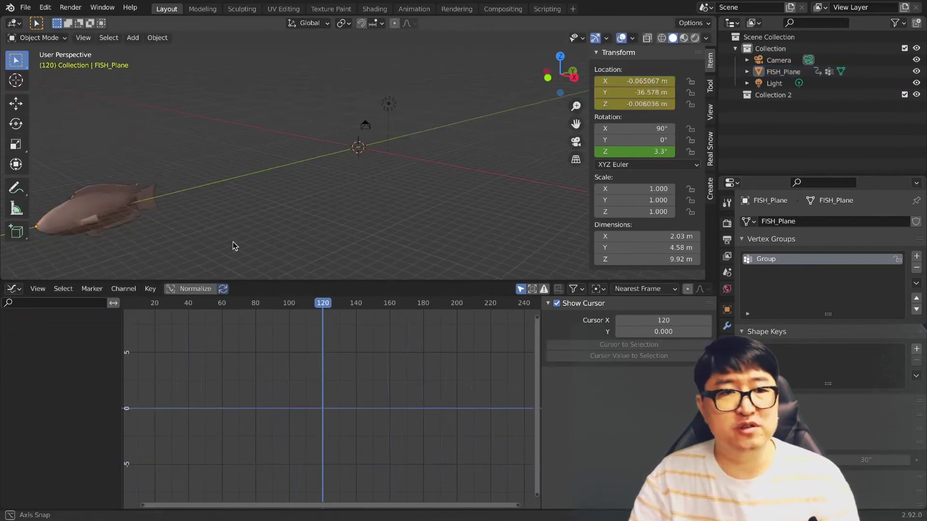
pyautogui.press('space')
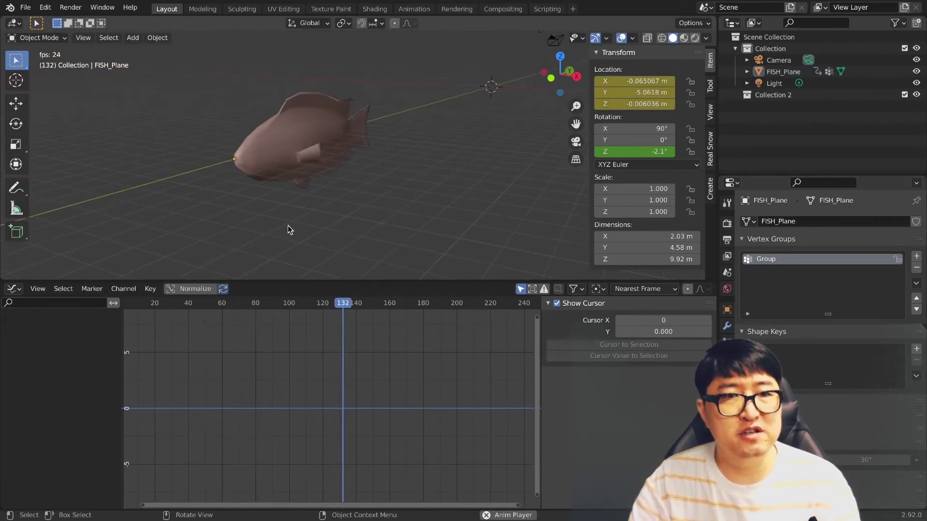
pyautogui.press('space')
pyautogui.click(176, 303)
pyautogui.hotkey('shift', 'Left')
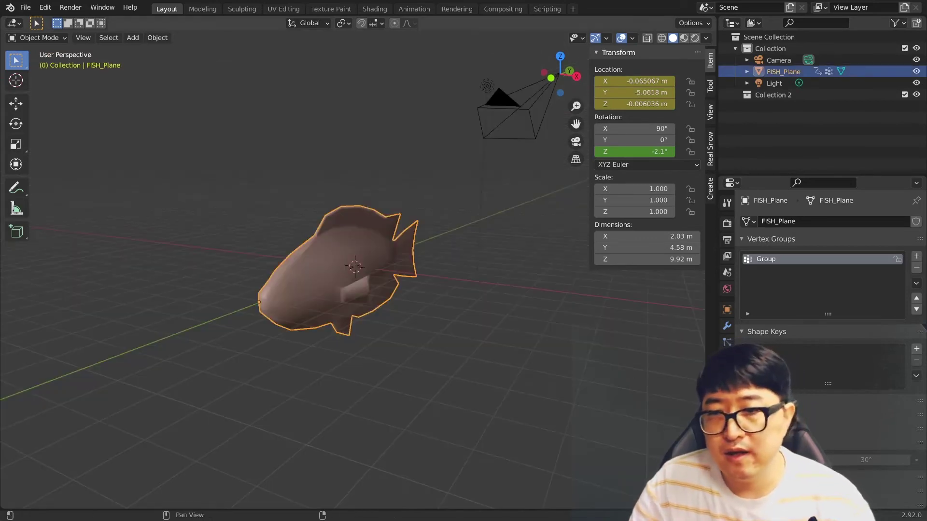
# Add Soft Body physics to the fish
pyautogui.click(727, 358)
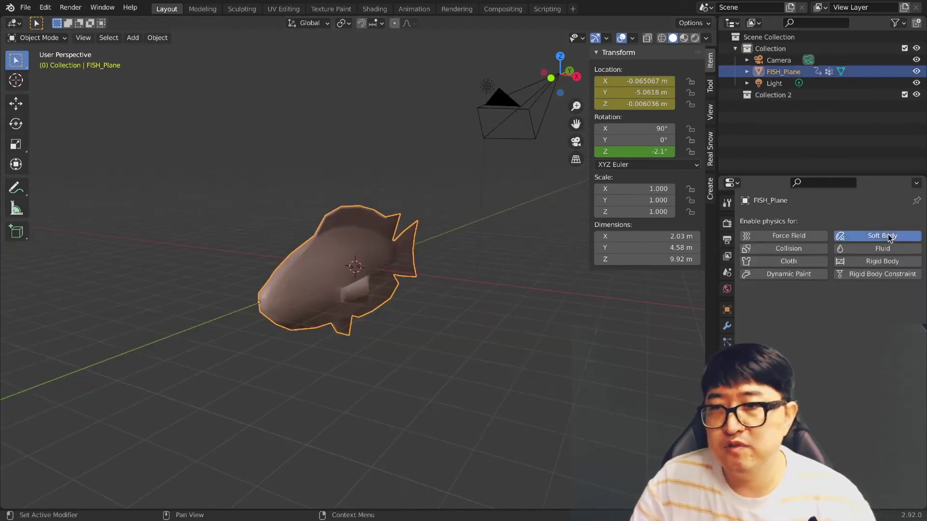
pyautogui.click(889, 236)
pyautogui.moveTo(412, 358)
pyautogui.mouseDown(button='middle')
pyautogui.moveTo(457, 375)
pyautogui.moveTo(597, 374)
pyautogui.mouseUp(button='middle')
pyautogui.scroll(-3, 830, 290)
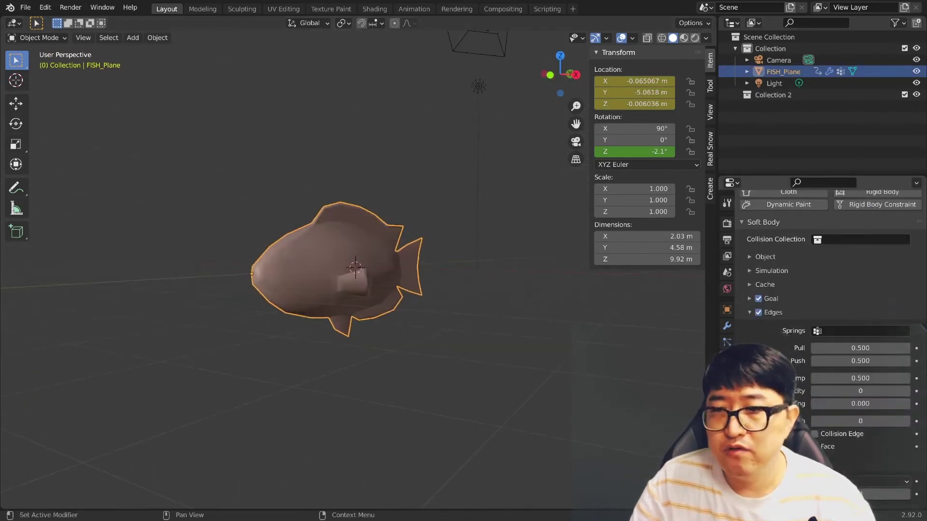
pyautogui.scroll(-4, 773, 348)
# Raise the soft body goal default strength to 1
pyautogui.click(749, 217)
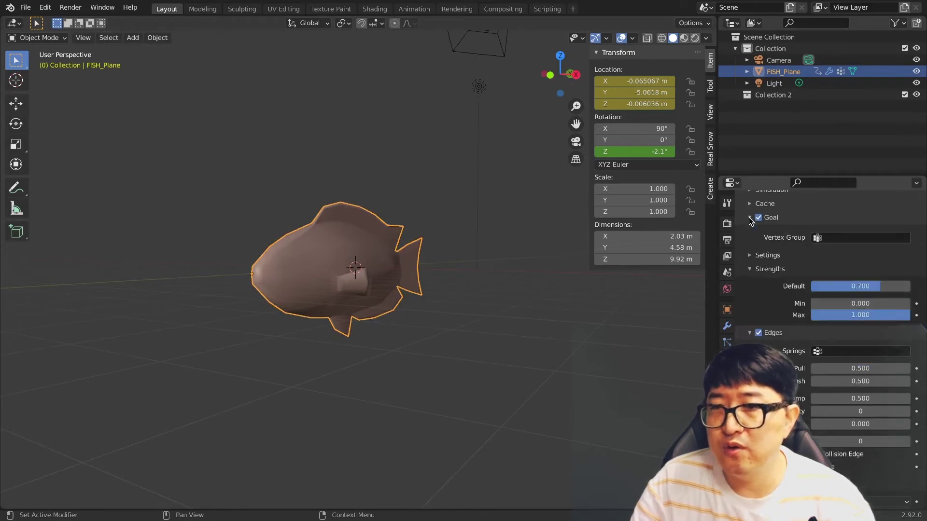
pyautogui.moveTo(857, 286); pyautogui.dragTo(910, 285)
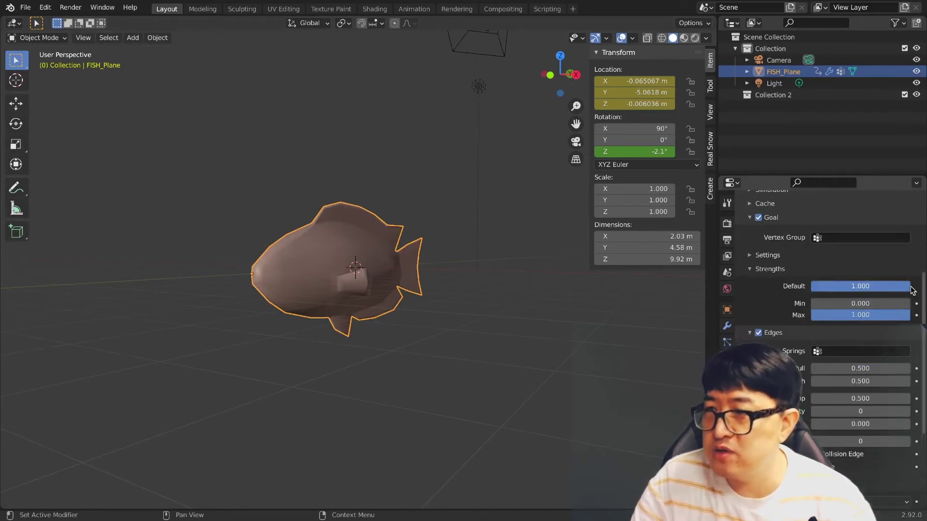
pyautogui.scroll(-2, 755, 254)
pyautogui.click(749, 236)
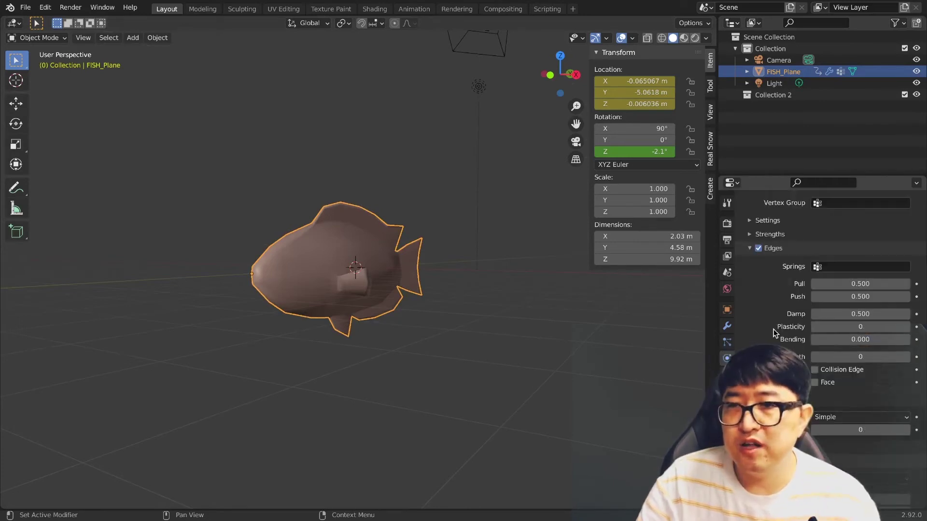
pyautogui.scroll(-3, 773, 329)
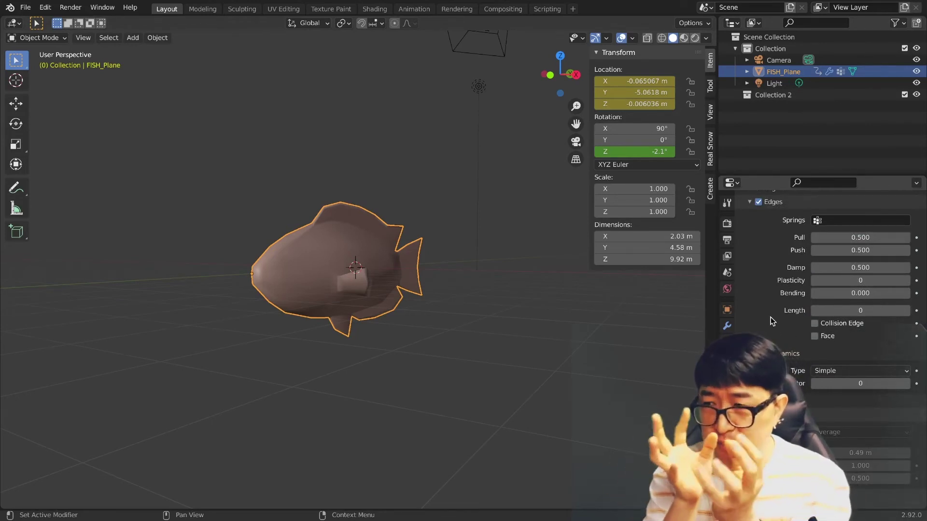
# Set edge bending stiffness to 10 and pin the goal to the Group vertex group
pyautogui.doubleClick(821, 292)
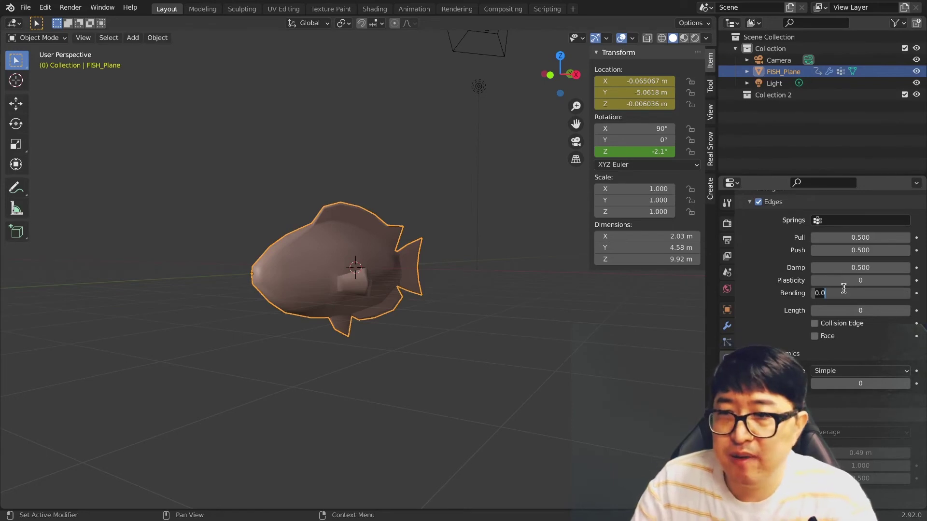
pyautogui.write('10')
pyautogui.press('Return')
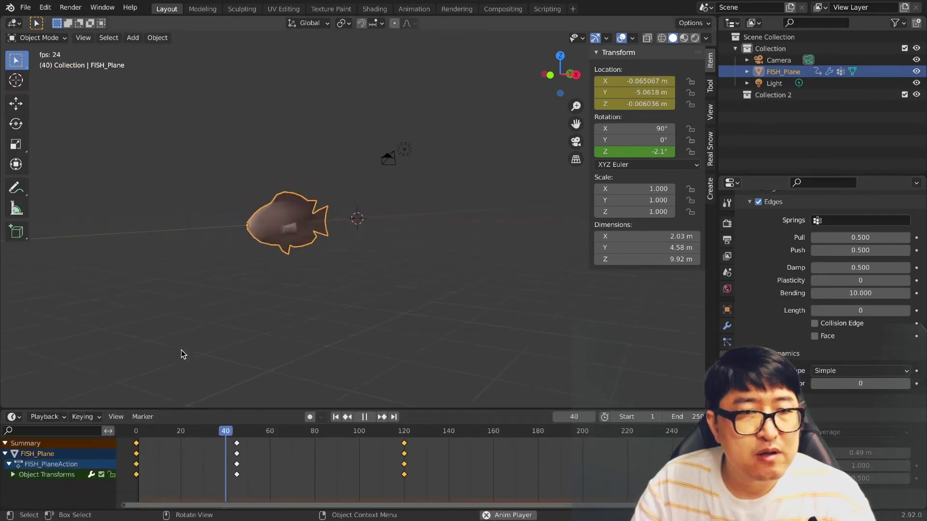
pyautogui.click(816, 250)
pyautogui.click(814, 265)
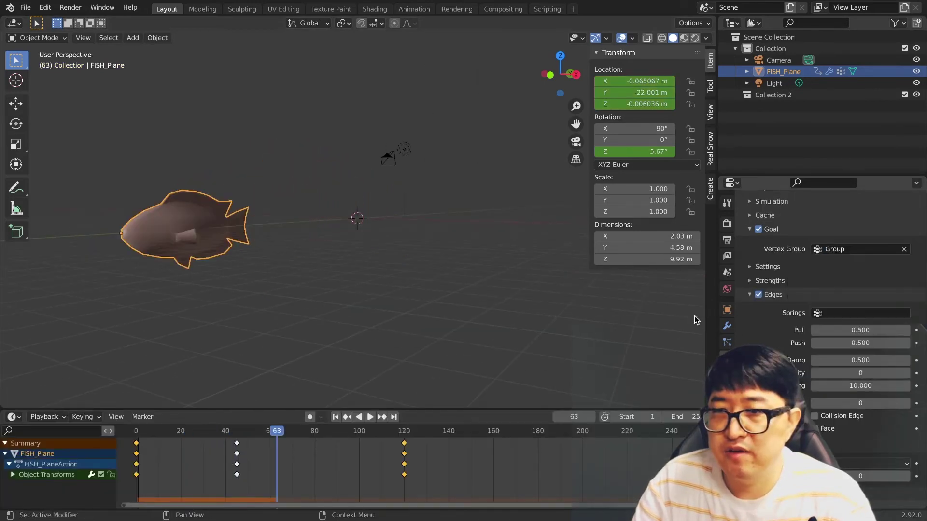
# Play the soft-body simulation from the first frame to check the settings
pyautogui.hotkey('shift', 'Left')
pyautogui.press('space')
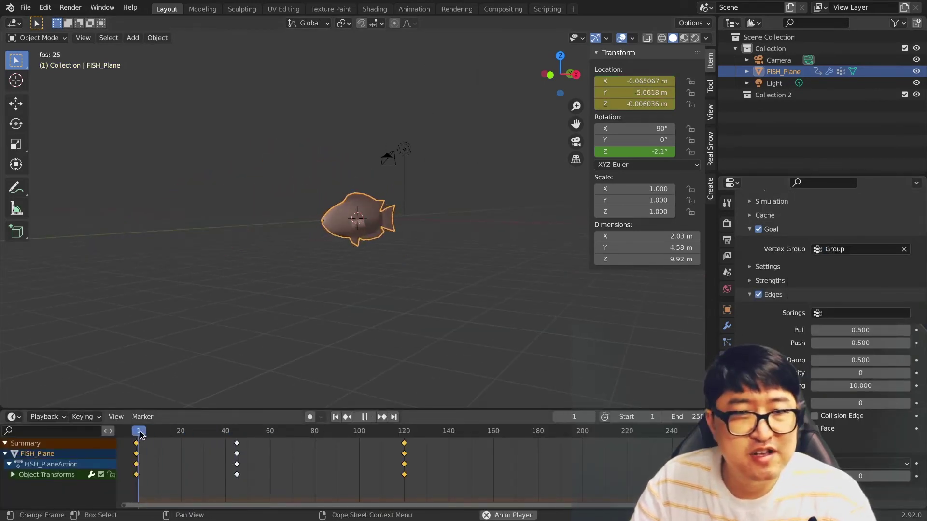
pyautogui.moveTo(218, 338)
pyautogui.mouseDown(button='middle')
pyautogui.moveTo(300, 297)
pyautogui.moveTo(294, 307)
pyautogui.moveTo(338, 309)
pyautogui.mouseUp(button='middle')
pyautogui.press('space')
# Set edge damping to 50 and raise the Pull and Push spring strengths to 0.9
pyautogui.scroll(-2, 859, 341)
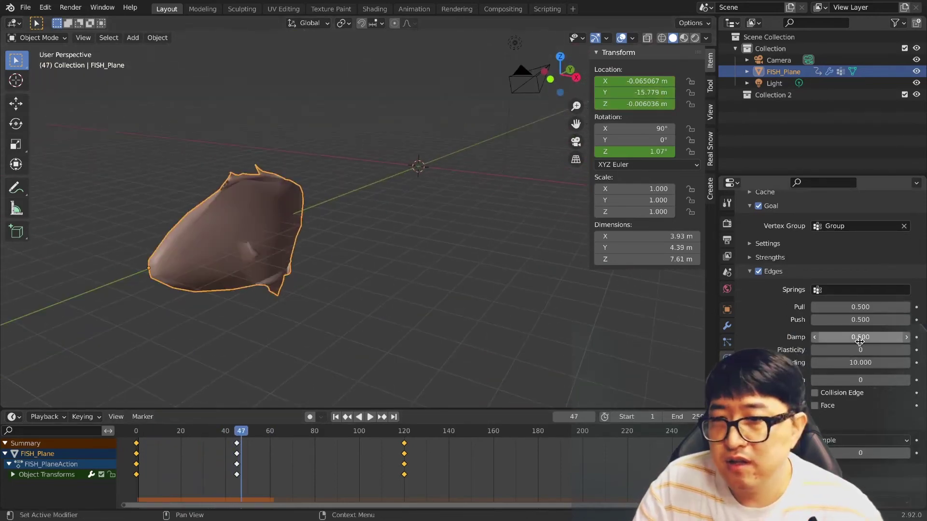
pyautogui.click(892, 333)
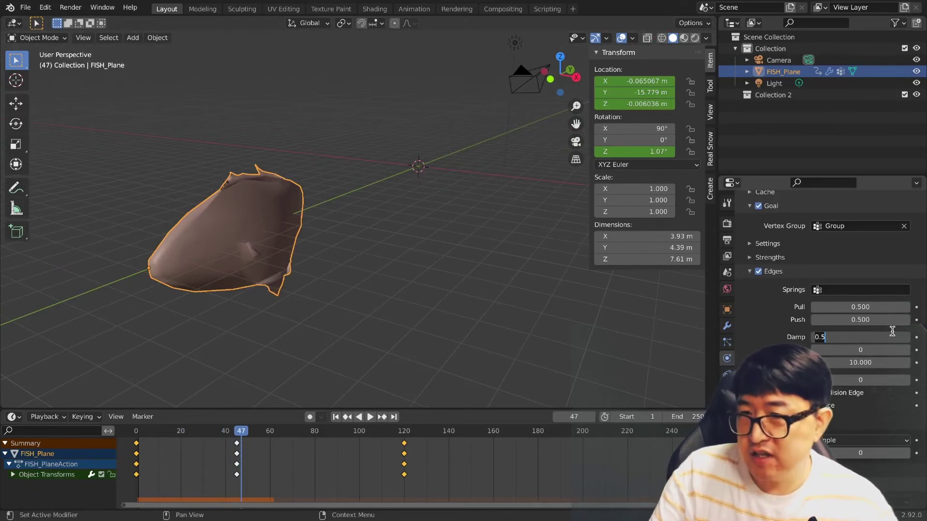
pyautogui.write('50')
pyautogui.press('Return')
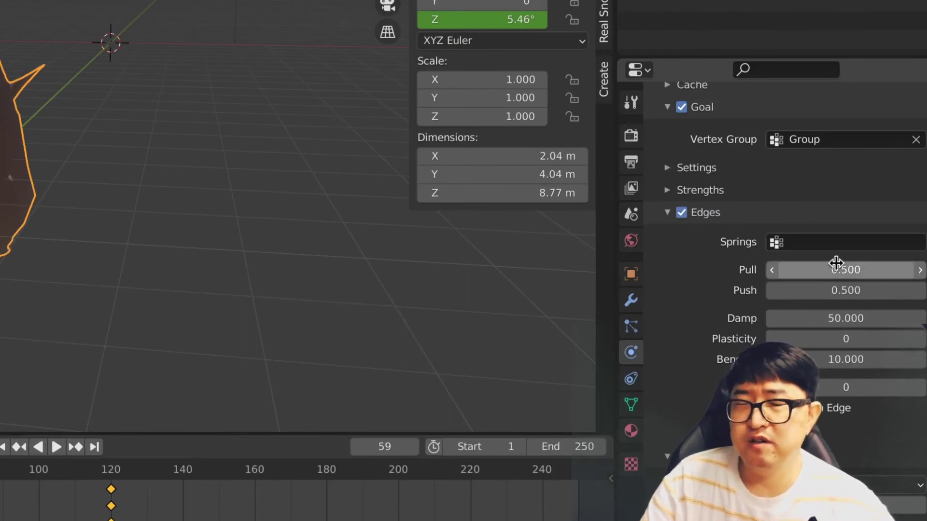
pyautogui.doubleClick(836, 270)
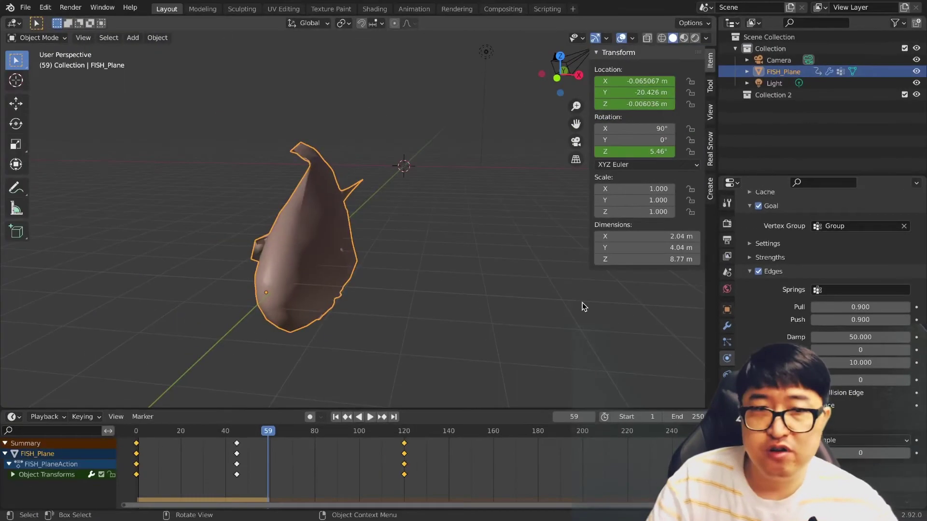
# Replay the stiffer soft-body swim from the first frame
pyautogui.hotkey('shift', 'Left')
pyautogui.press('space')
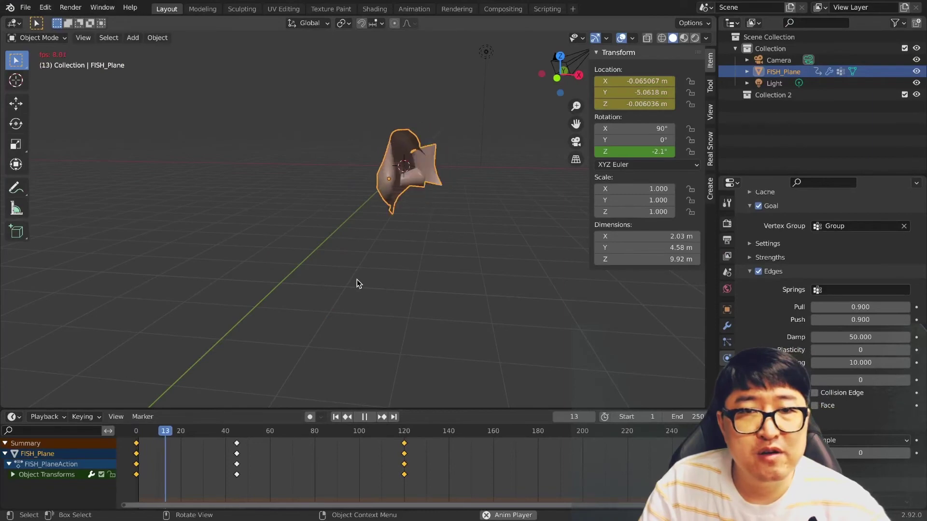
pyautogui.moveTo(357, 280); pyautogui.dragTo(386, 283, button='middle')
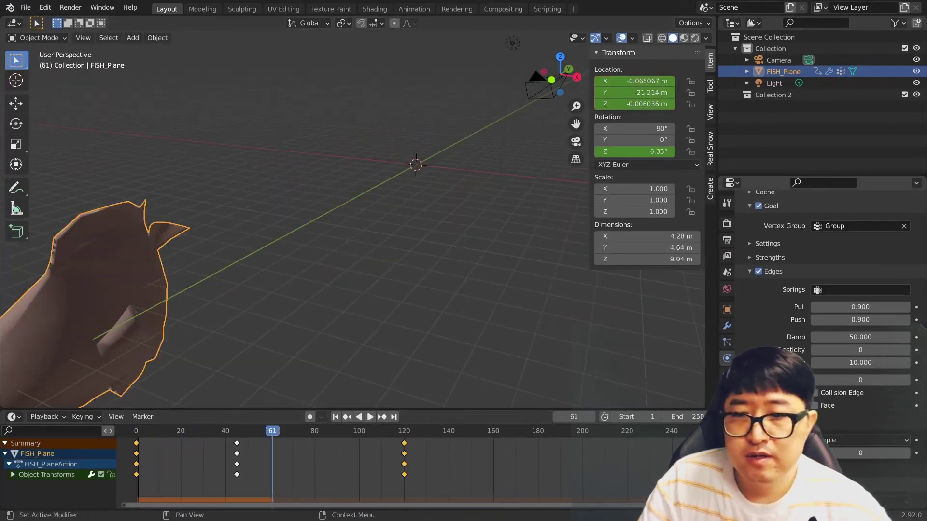
pyautogui.hotkey('shift', 'Left')
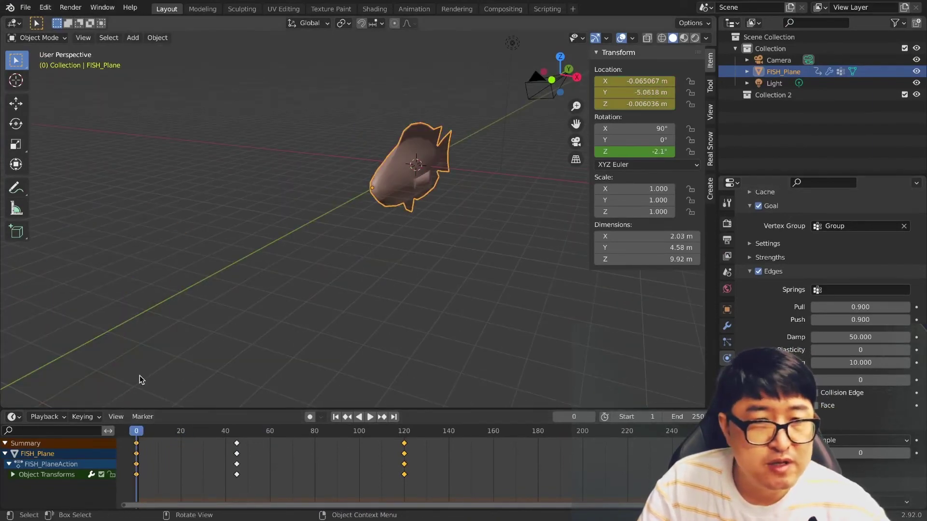
pyautogui.press('space')
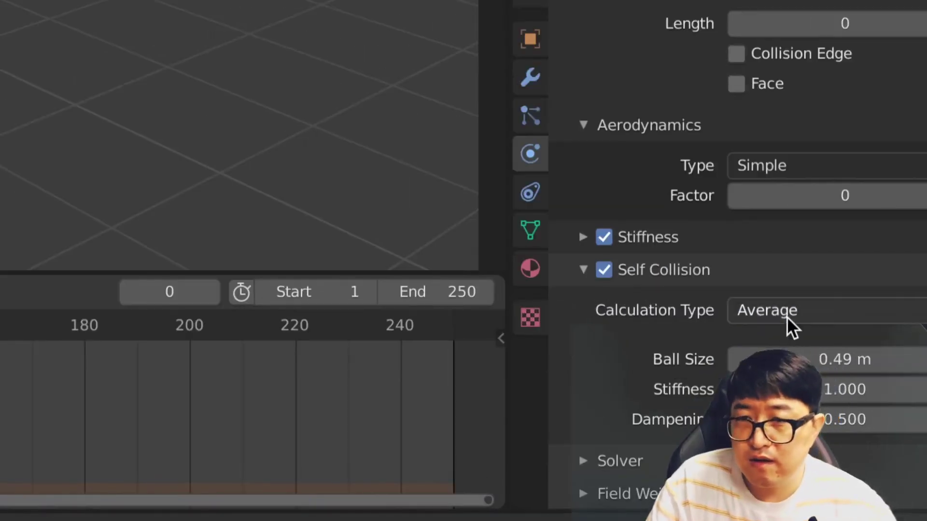
# Switch self-collision calculation to Maximal, then play and inspect the swim, stopping at frame 24
pyautogui.click(787, 325)
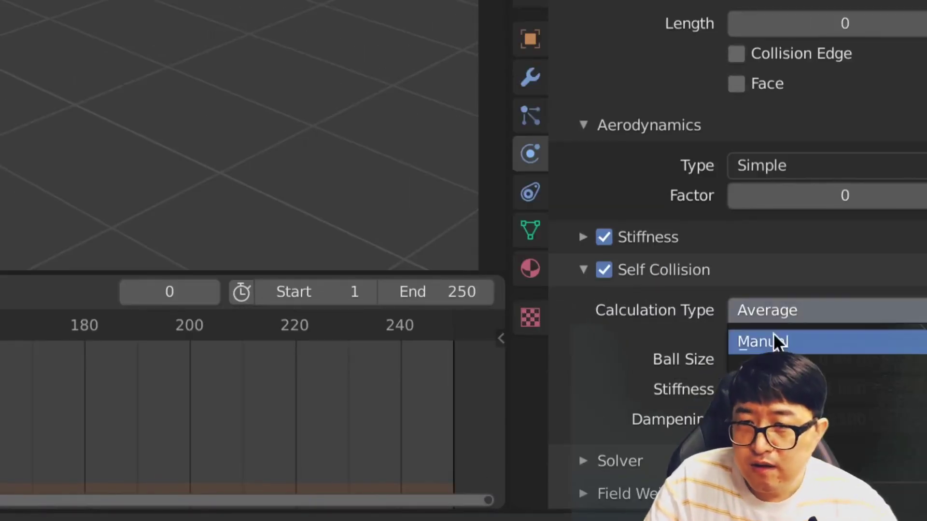
pyautogui.click(782, 433)
pyautogui.click(377, 417)
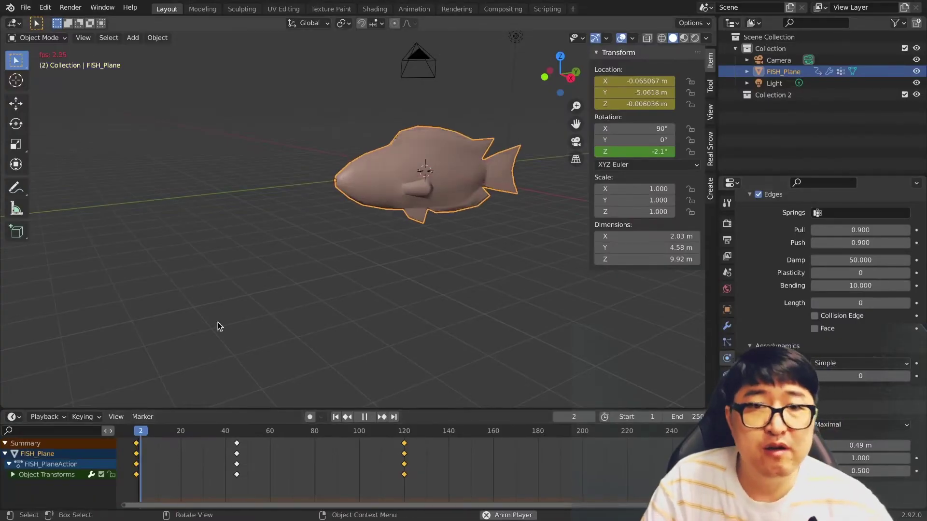
pyautogui.moveTo(269, 312); pyautogui.dragTo(352, 250, button='middle')
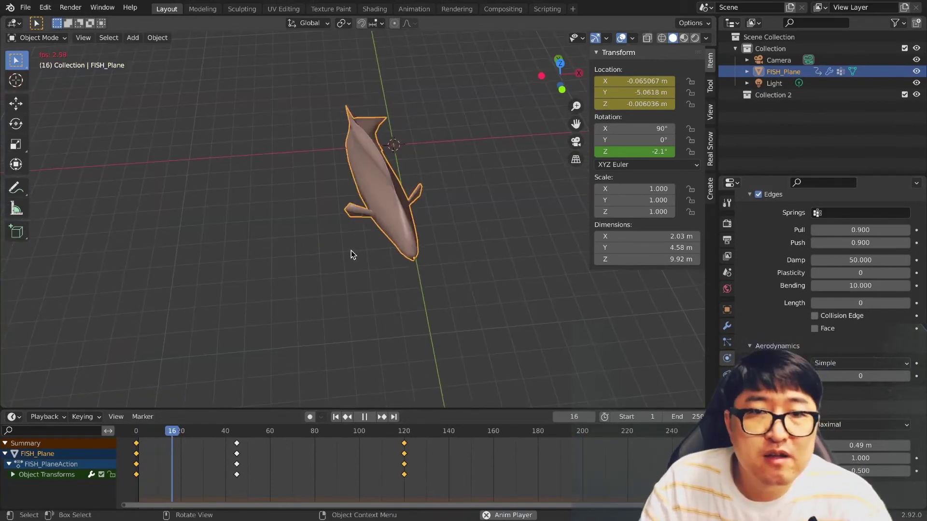
pyautogui.moveTo(366, 304)
pyautogui.mouseDown(button='middle')
pyautogui.moveTo(343, 249)
pyautogui.moveTo(343, 295)
pyautogui.mouseUp(button='middle')
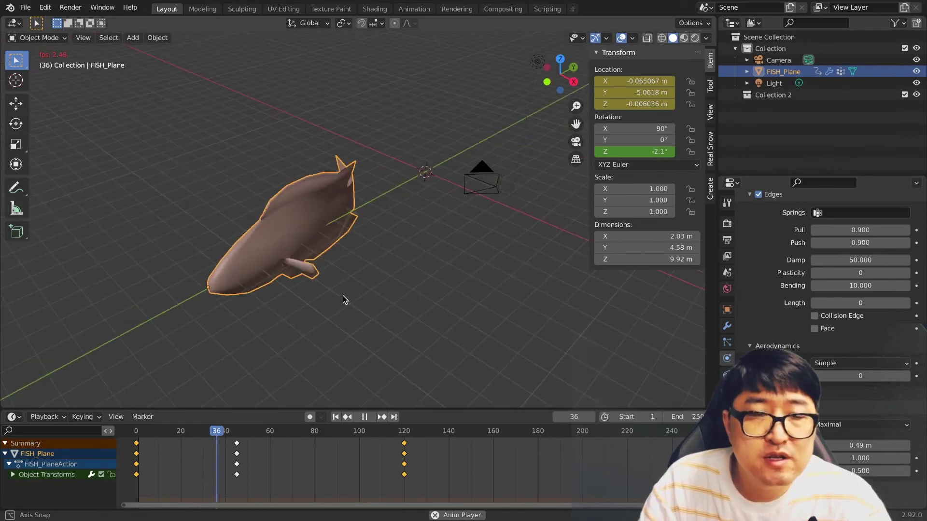
pyautogui.press('space')
pyautogui.click(343, 295)
pyautogui.click(195, 427)
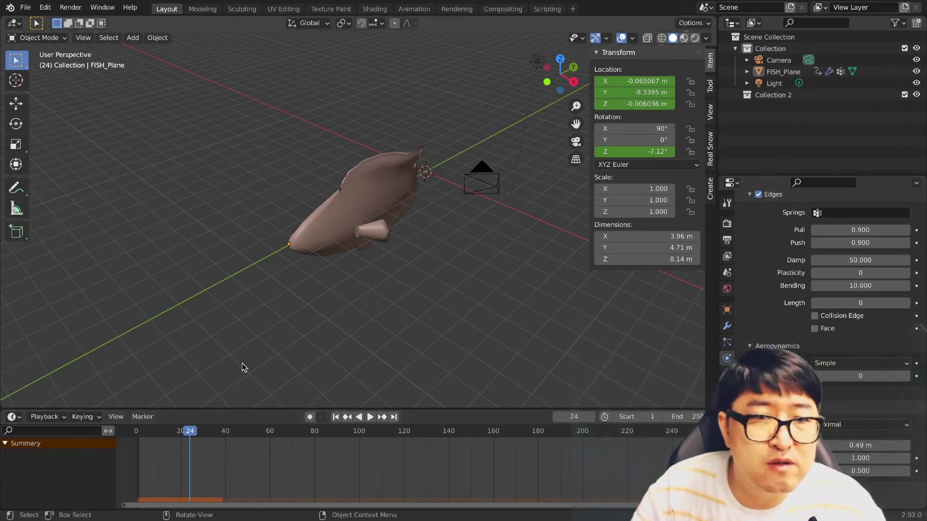
# Add a Wind force field rotated -90° on X and moved along Y to the fish's nose
pyautogui.moveTo(242, 366)
pyautogui.mouseDown(button='middle')
pyautogui.moveTo(286, 326)
pyautogui.moveTo(303, 326)
pyautogui.moveTo(292, 328)
pyautogui.mouseUp(button='middle')
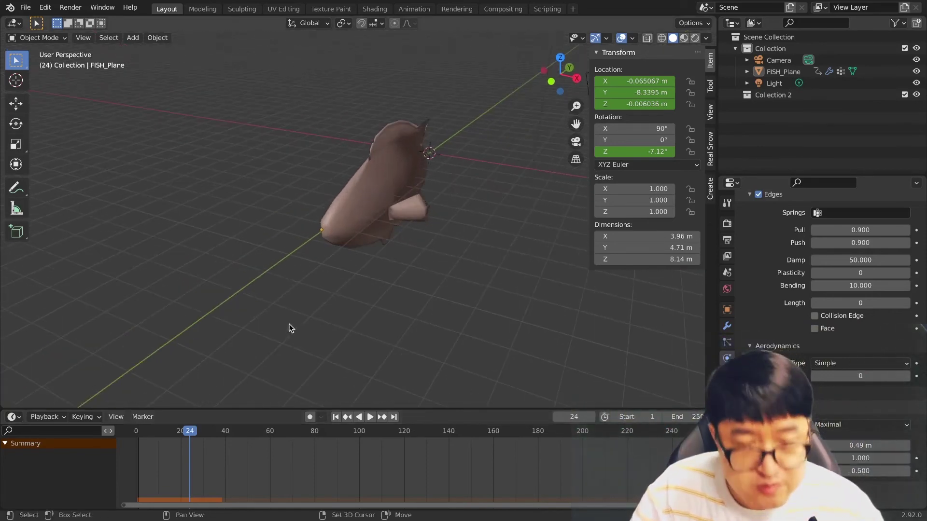
pyautogui.hotkey('shift', 'a')
pyautogui.click(334, 339)
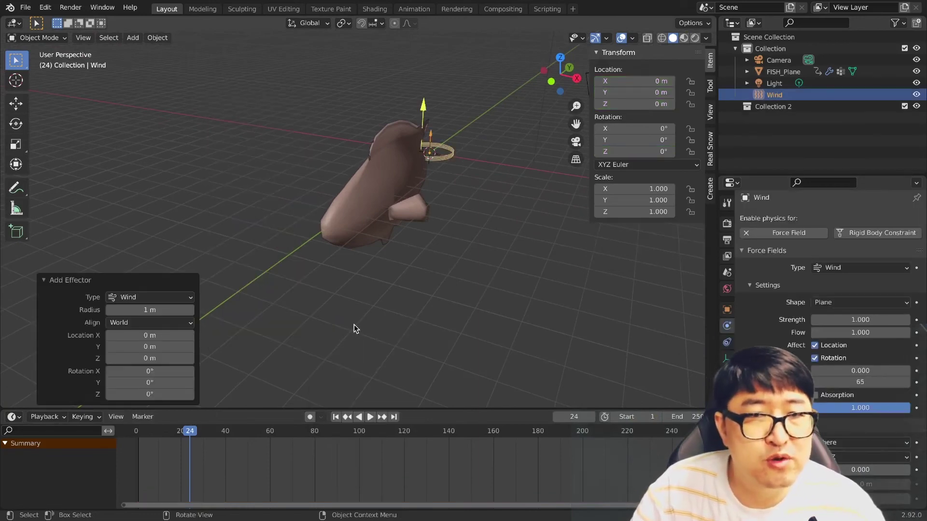
pyautogui.write('rx-90')
pyautogui.press('Return')
pyautogui.press('g')
pyautogui.press('y')
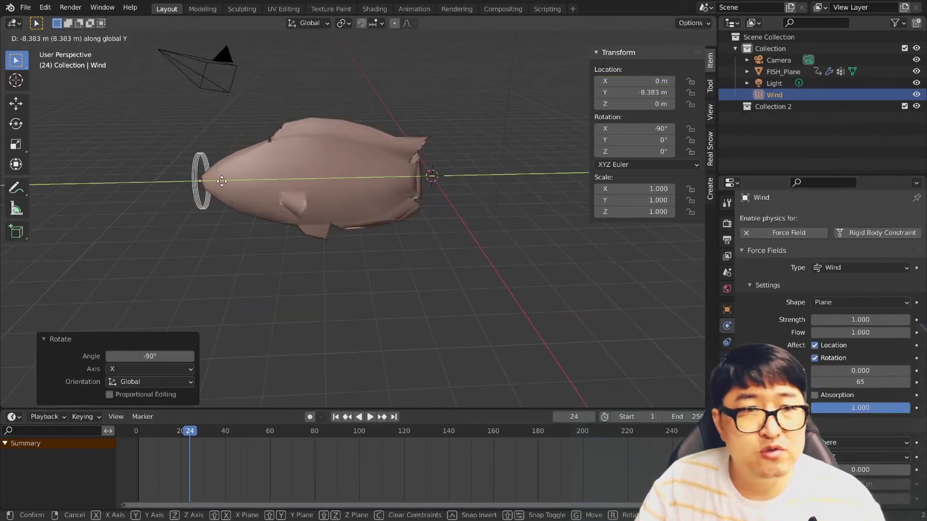
pyautogui.click(222, 181)
pyautogui.moveTo(211, 239); pyautogui.dragTo(228, 250, button='middle')
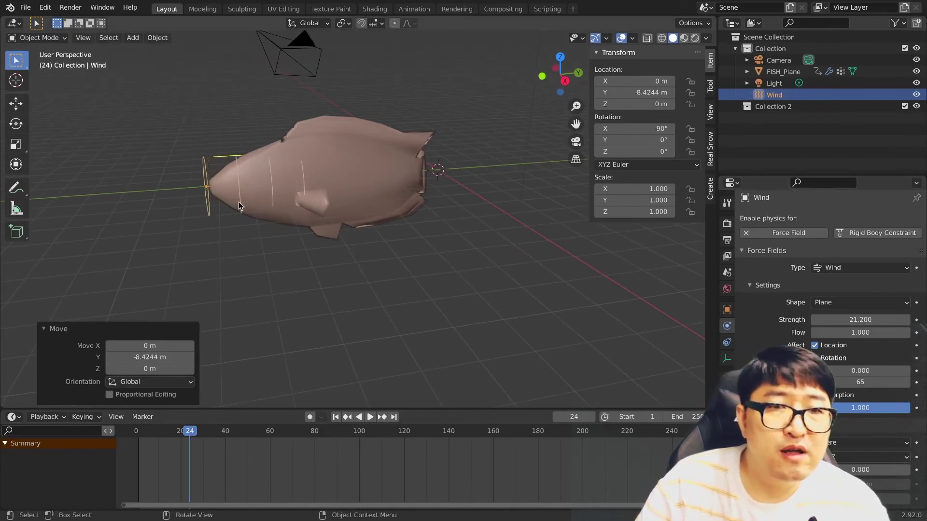
pyautogui.moveTo(312, 272); pyautogui.dragTo(329, 271, button='middle')
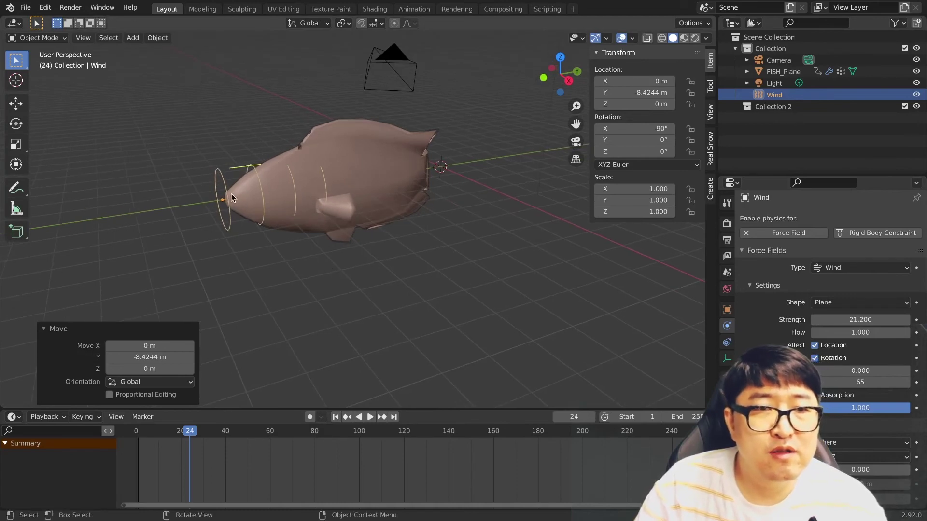
# Parent the wind field to the fish and replay the swim from the first frame
pyautogui.keyDown('shift'); pyautogui.click(367, 177); pyautogui.keyUp('shift')
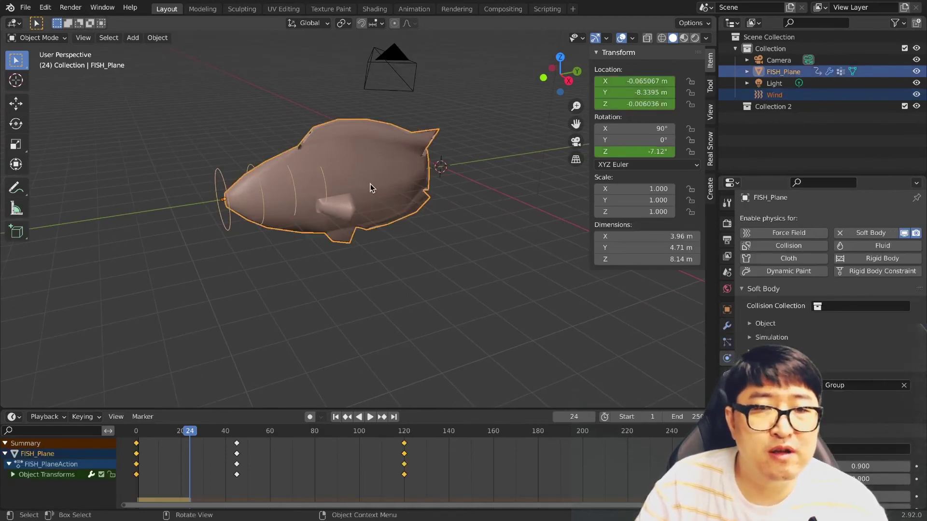
pyautogui.hotkey('ctrl', 'p')
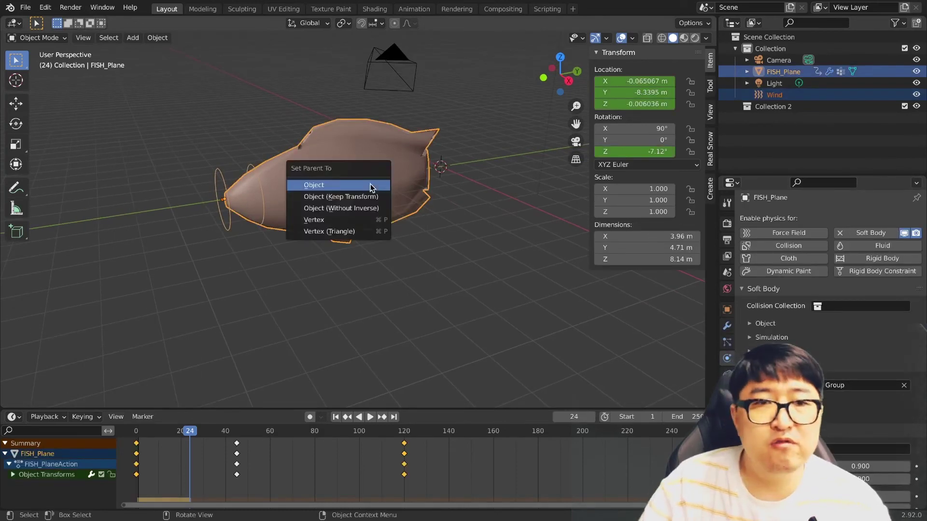
pyautogui.click(336, 188)
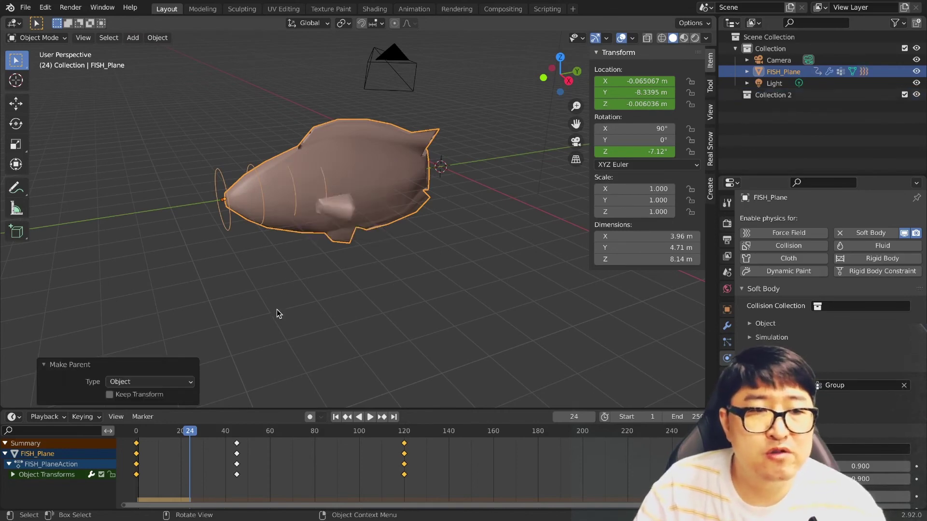
pyautogui.click(283, 341)
pyautogui.hotkey('shift', 'Left')
pyautogui.press('space')
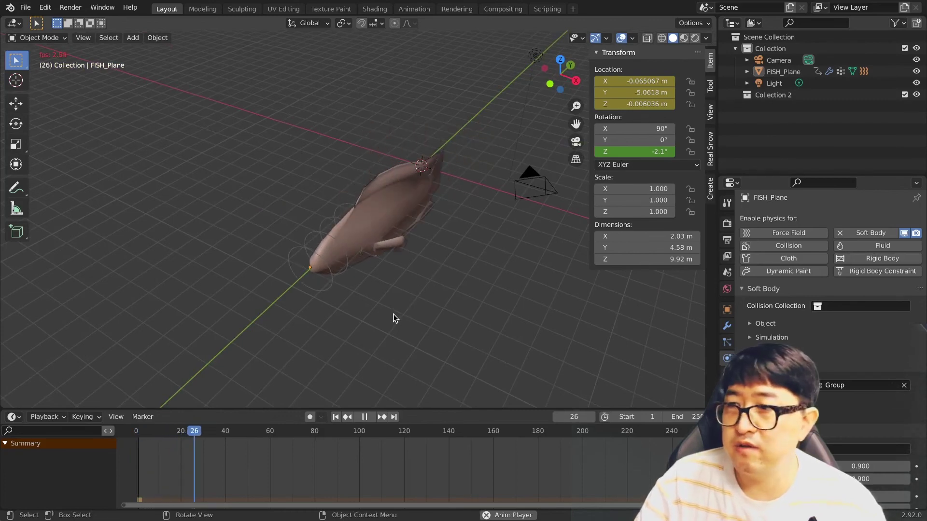
# Open the Soft Body Cache settings and play from the first frame to cache all 250 simulation frames
pyautogui.press('space')
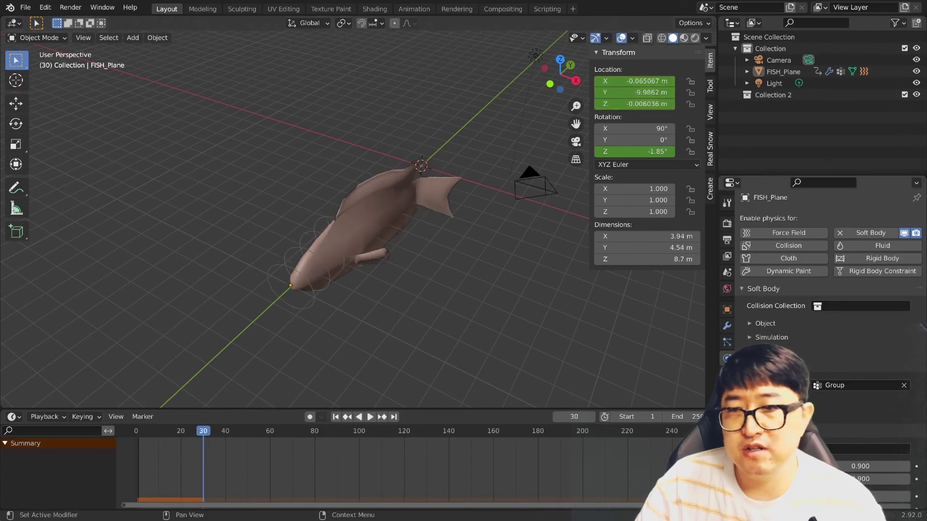
pyautogui.click(765, 352)
pyautogui.scroll(-4, 764, 352)
pyautogui.hotkey('shift', 'Left')
pyautogui.press('space')
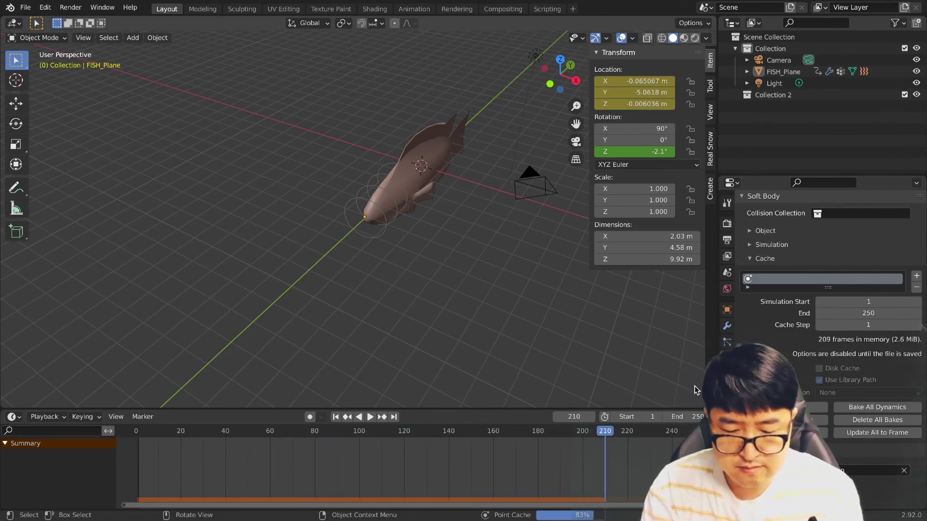
pyautogui.press('Escape')
# Preview the cached fish animation and the camera animation in Rendered shading
pyautogui.moveTo(544, 334); pyautogui.dragTo(389, 283, button='middle')
pyautogui.press('z')
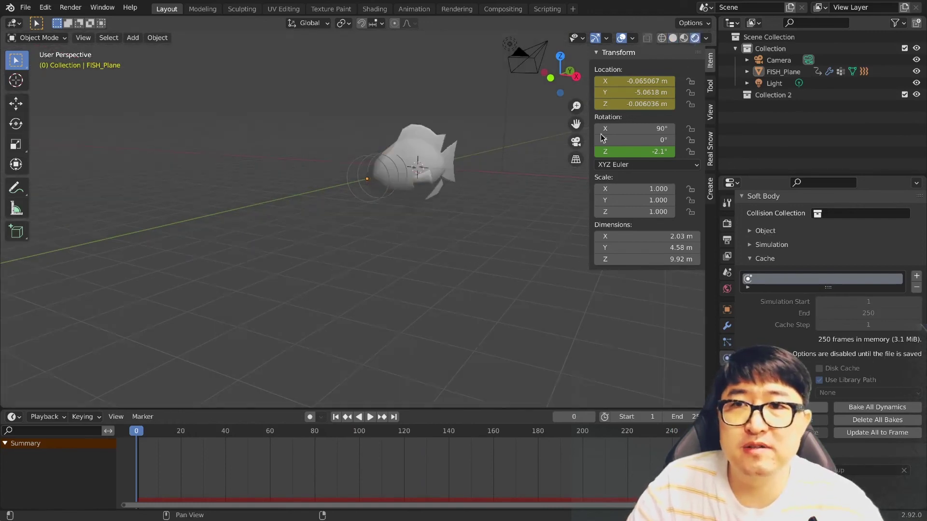
pyautogui.press('space')
pyautogui.scroll(-2, 246, 340)
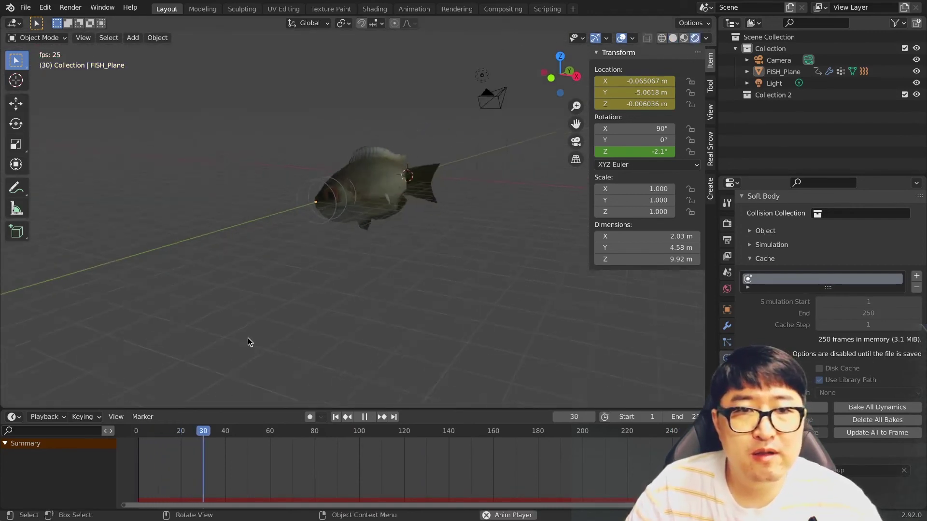
pyautogui.scroll(-2, 249, 339)
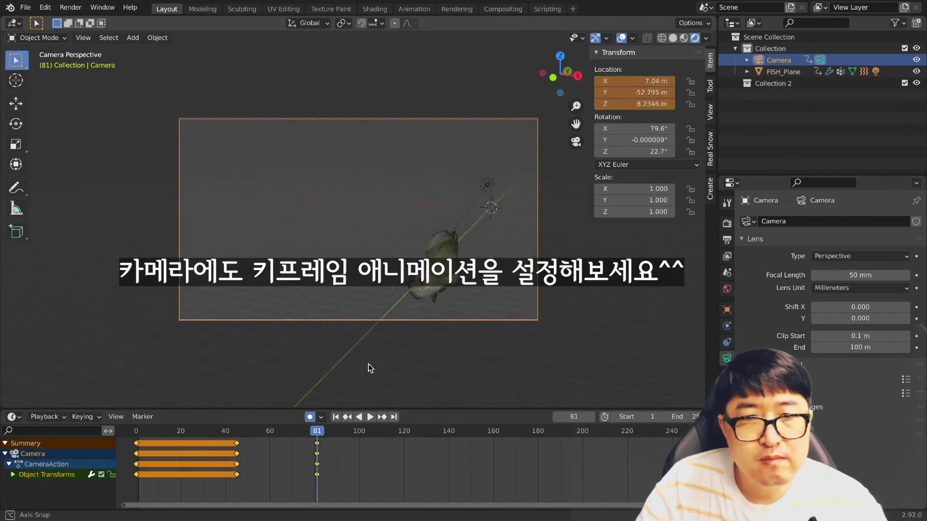
pyautogui.press('space')
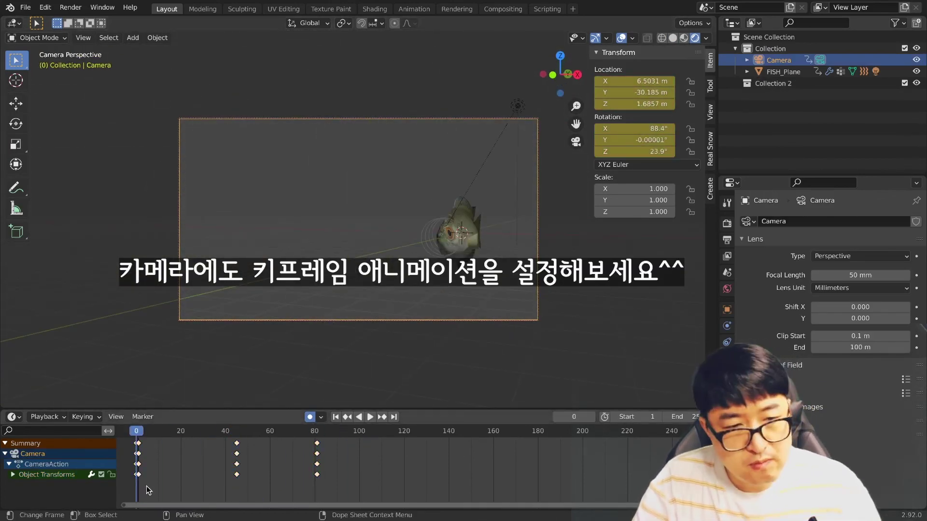
pyautogui.moveTo(304, 427); pyautogui.dragTo(287, 425)
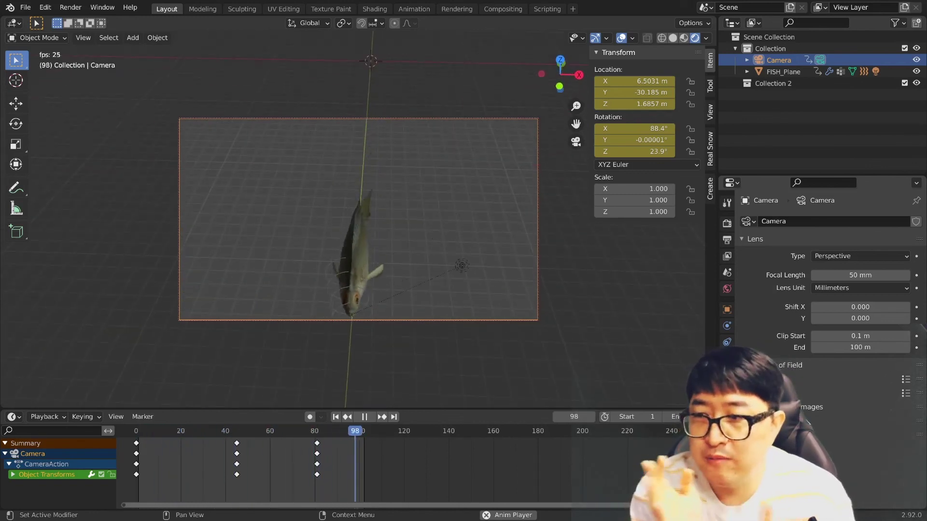
pyautogui.hotkey('shift', 'ctrl', 'space')
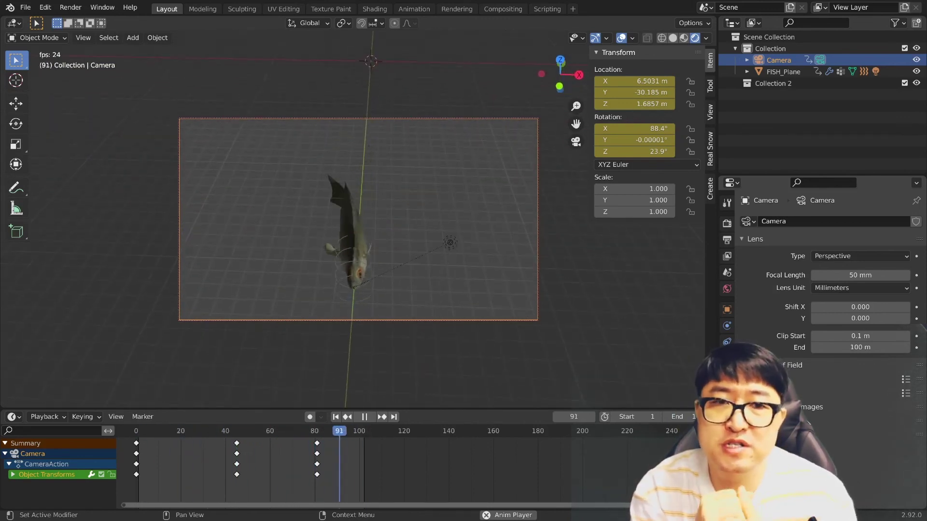
pyautogui.press('Down')
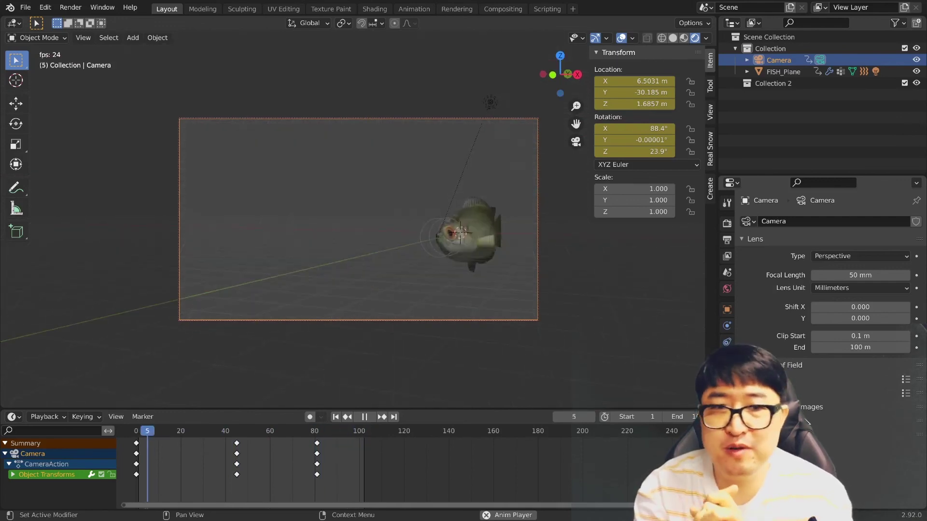